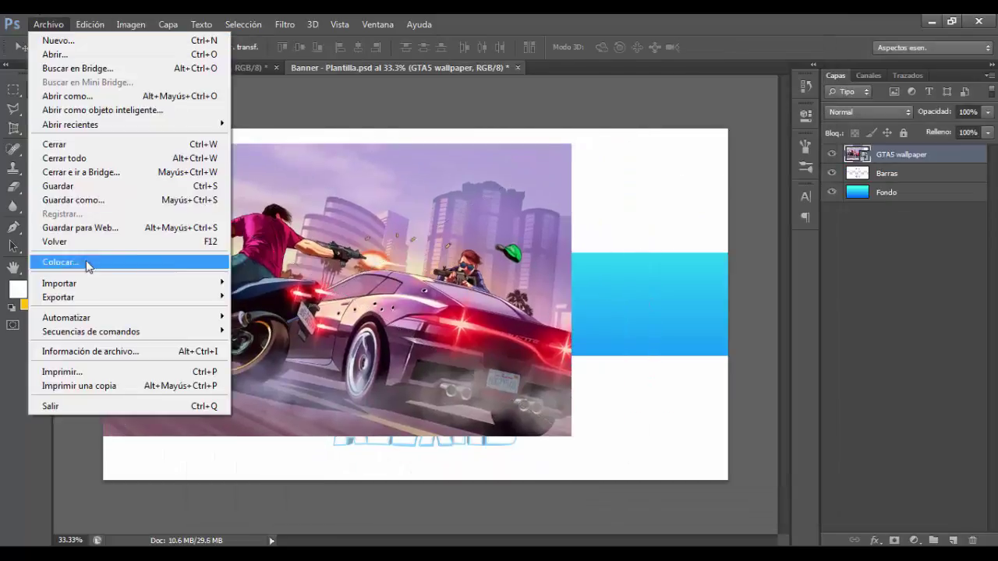
Place the black ops 3 wallpaper.jpg image and position it over the right half of the banner strip
click(89, 261)
text(bl)
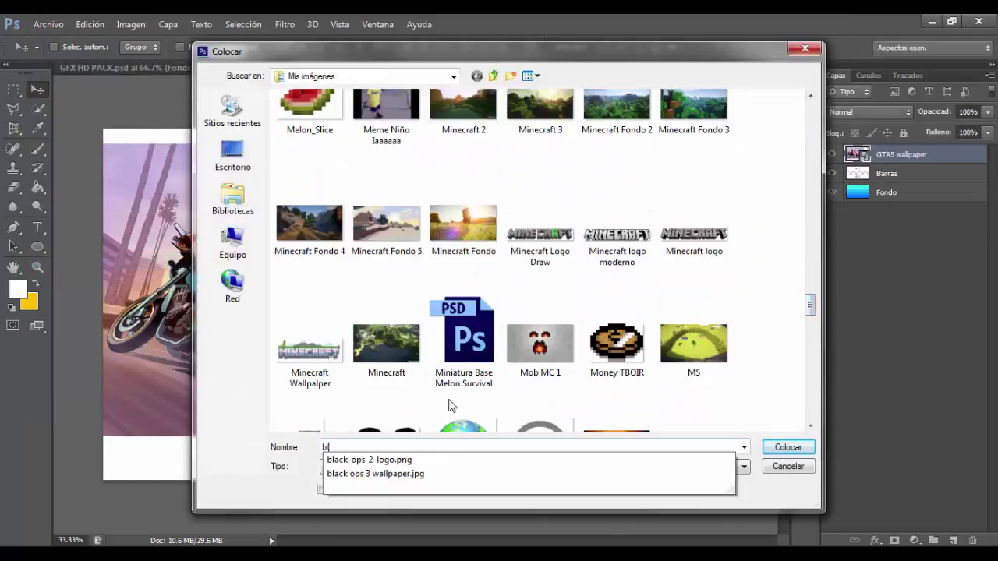
click(452, 474)
click(787, 447)
drag(260, 173, 391, 205)
key(Return)
Scale down the GTA5 wallpaper to fit the left part of the strip and move the Barras layer above both wallpapers
key(alt+bracketleft)
key(ctrl+t)
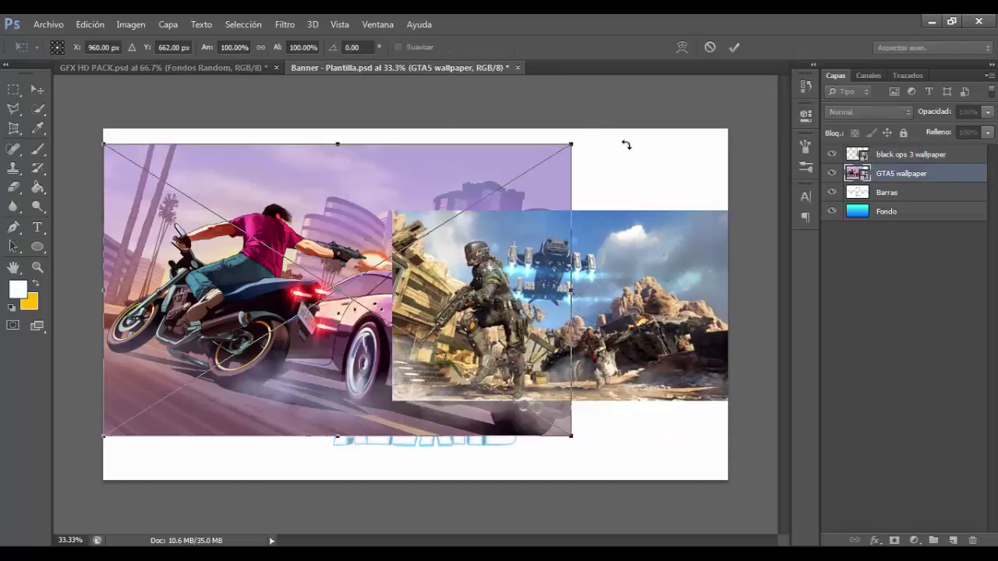
drag(571, 144, 481, 187)
key(Return)
drag(920, 192, 934, 154)
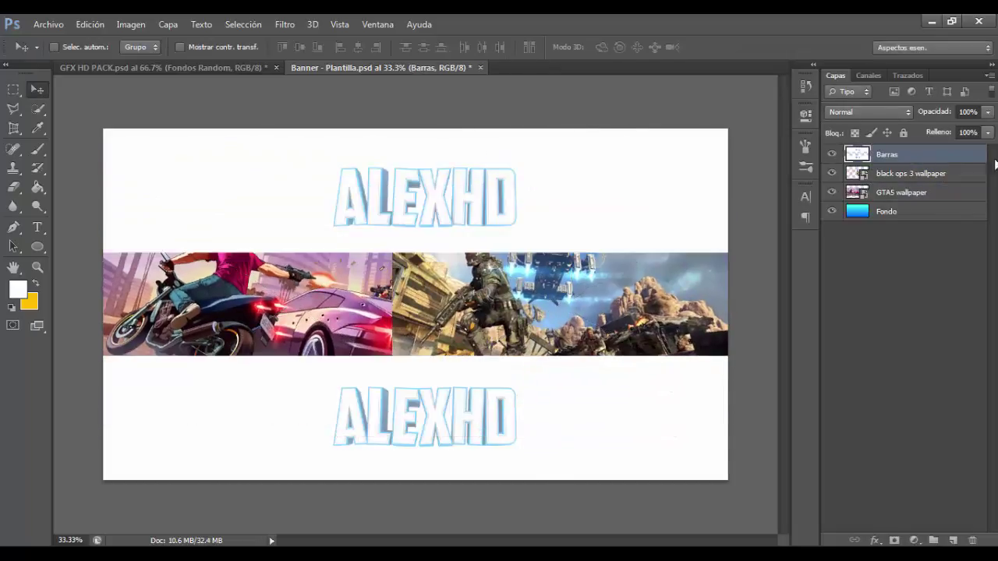
Place the JoYsTiCk logo image in the centre of the banner
click(48, 24)
click(46, 260)
drag(808, 103, 803, 184)
scroll(803, 184, up, 10)
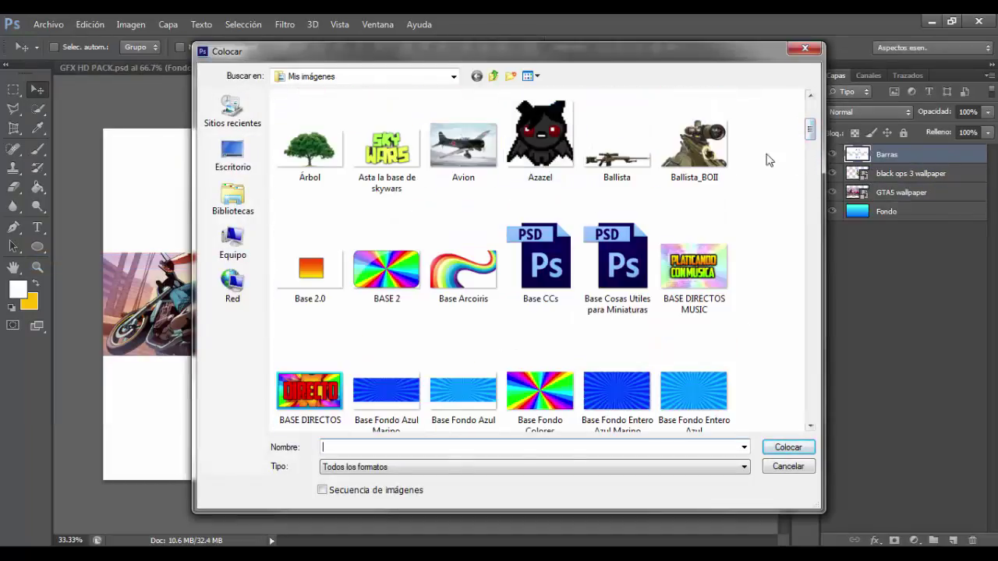
double_click(309, 125)
scroll(800, 152, down, 5)
double_click(640, 234)
key(Return)
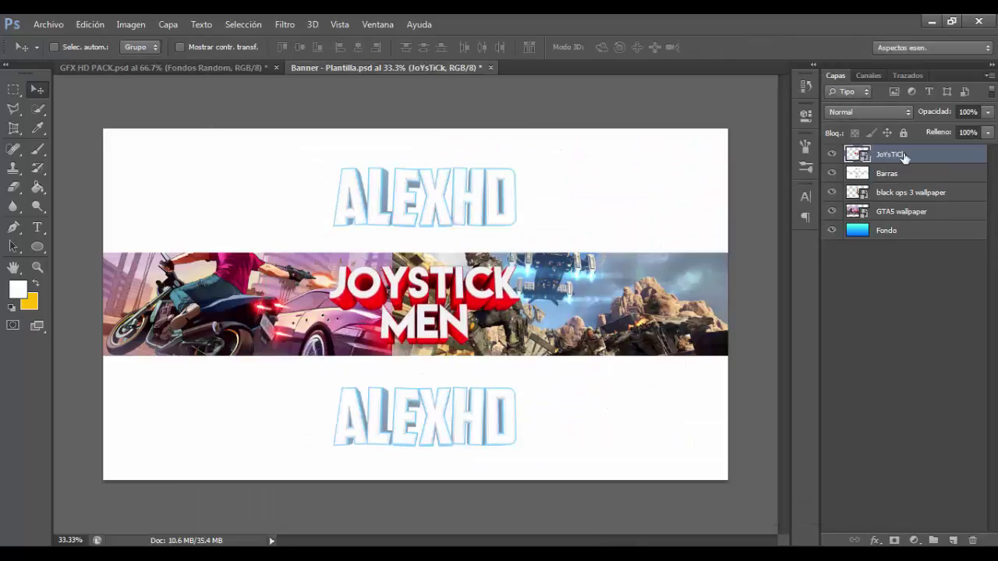
Move the JoYsTiCk layer below Barras and hide it, keeping both wallpapers visible
key(ctrl+bracketleft)
key(alt+bracketleft)
key(ctrl+plus)
key(alt+bracketleft)
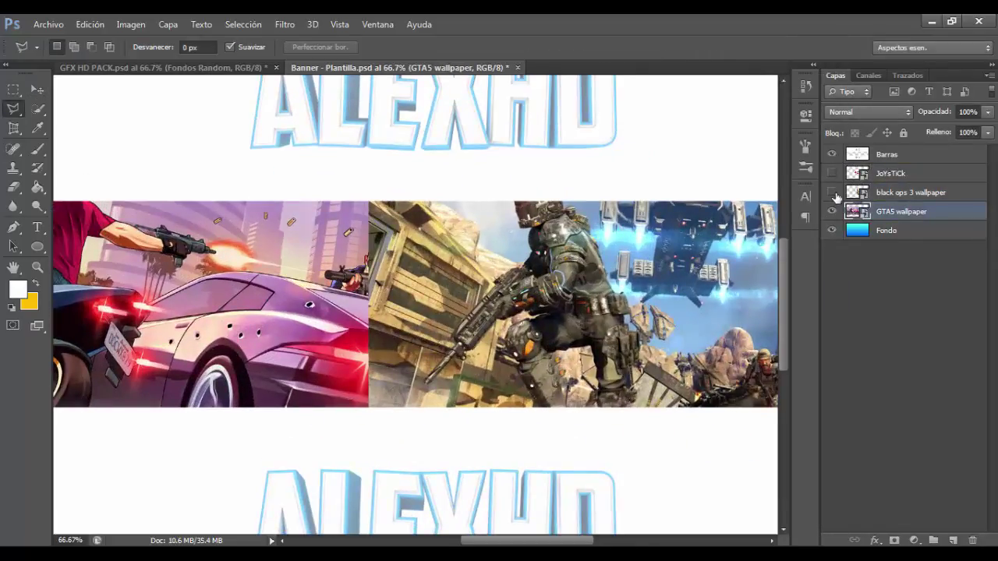
click(832, 192)
click(832, 212)
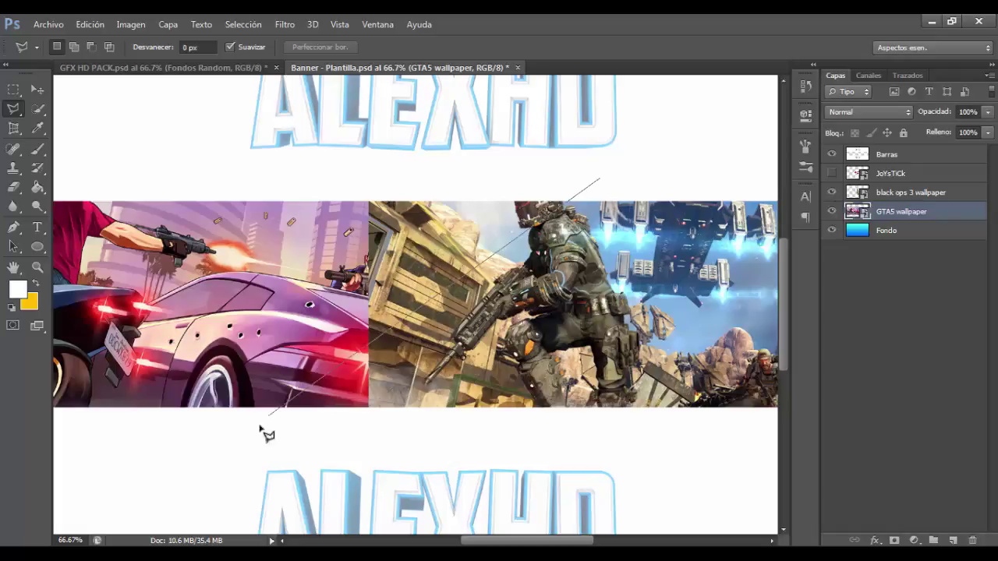
Try to delete a diagonal polygonal area from the GTA5 and black ops 3 wallpaper layers
click(608, 184)
key(Delete)
key(Escape)
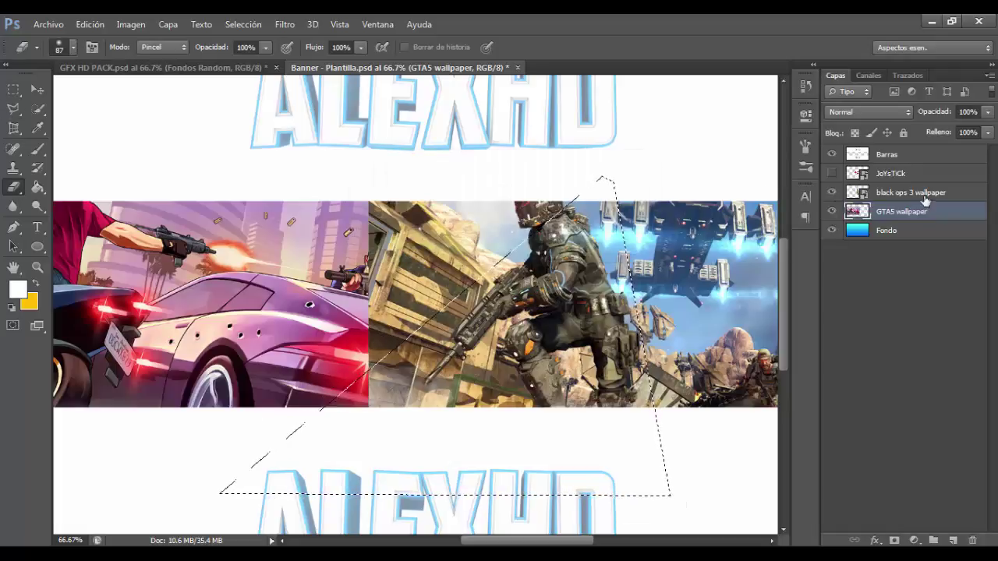
key(alt+bracketright)
key(v)
key(Delete)
key(ctrl+z)
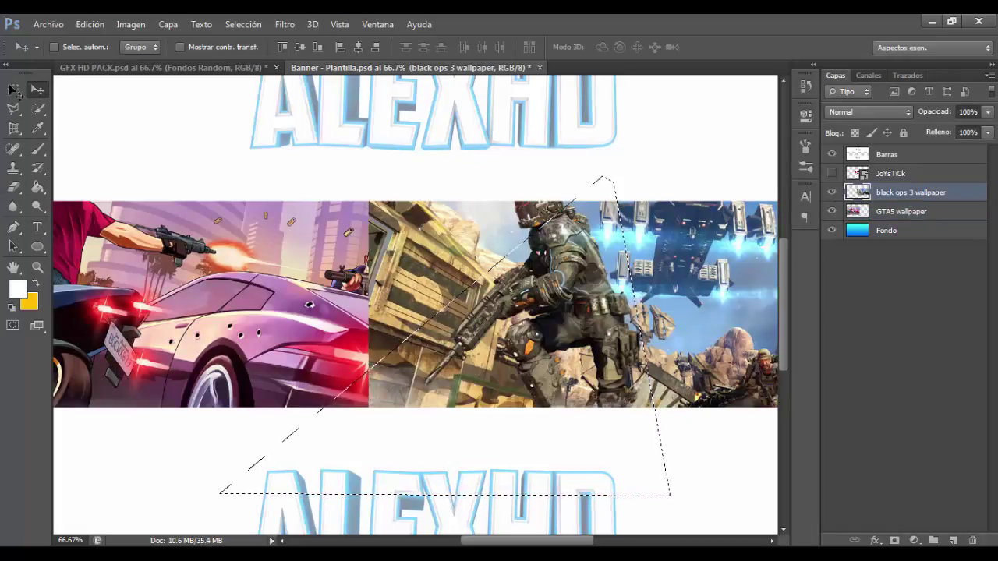
Cut the left edge of the black ops 3 wallpaper along a diagonal with a Polygonal Lasso selection
key(ctrl+minus)
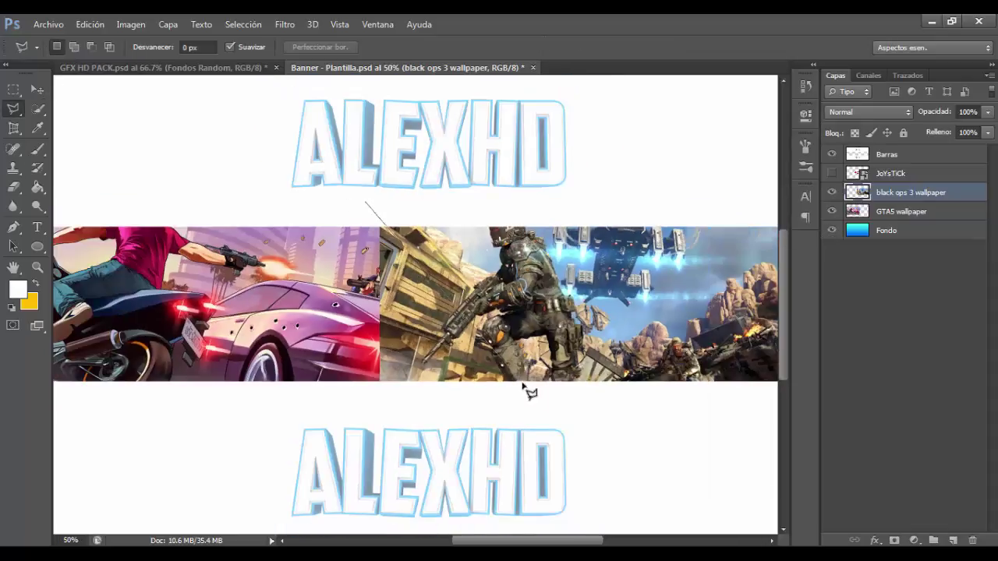
click(338, 211)
key(Delete)
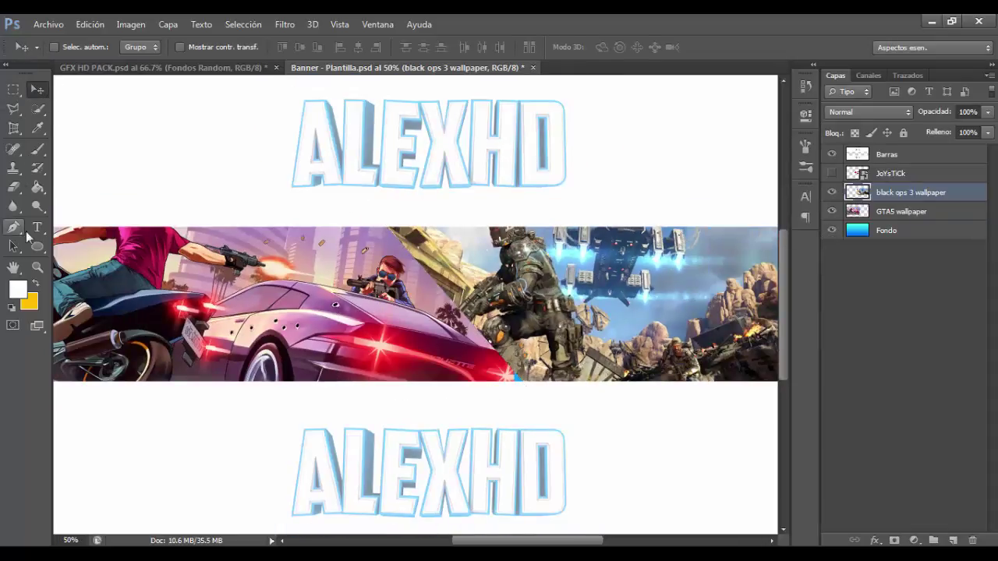
Draw a black diagonal line along the seam between the two wallpapers with the Line tool and rasterize its layer
right_click(37, 246)
click(101, 308)
click(198, 47)
drag(381, 219, 532, 390)
right_click(959, 206)
click(773, 257)
Merge the black ops 3 wallpaper and GTA5 wallpaper layers into one
key(ctrl+minus)
key(ctrl+minus)
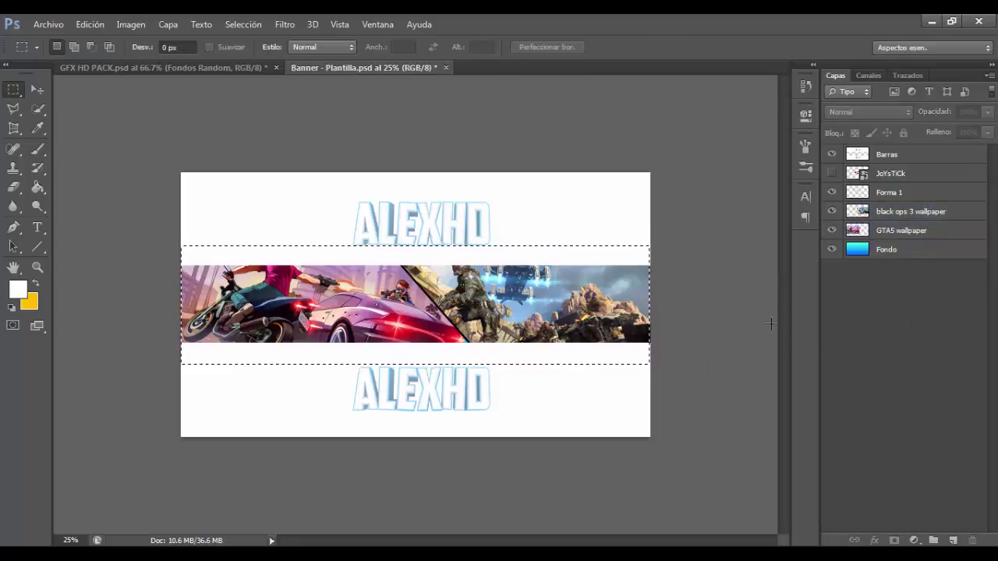
right_click(913, 214)
ctrl+click(886, 234)
right_click(886, 234)
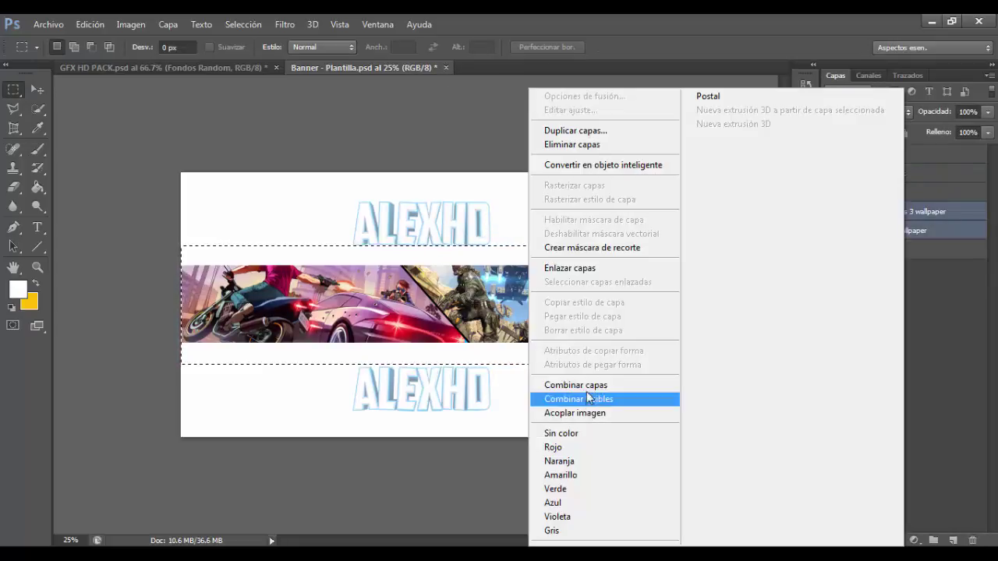
click(586, 391)
Apply a Surface Blur to the merged wallpaper with a radius of 32 pixels and a threshold of 52 levels
click(285, 25)
mouse_move(305, 171)
click(546, 301)
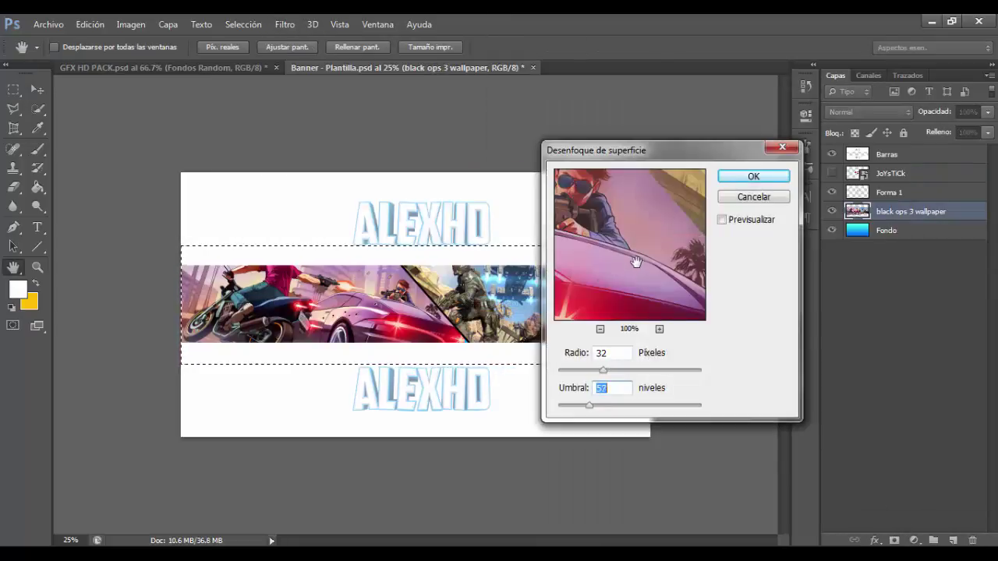
click(600, 329)
click(601, 330)
click(600, 329)
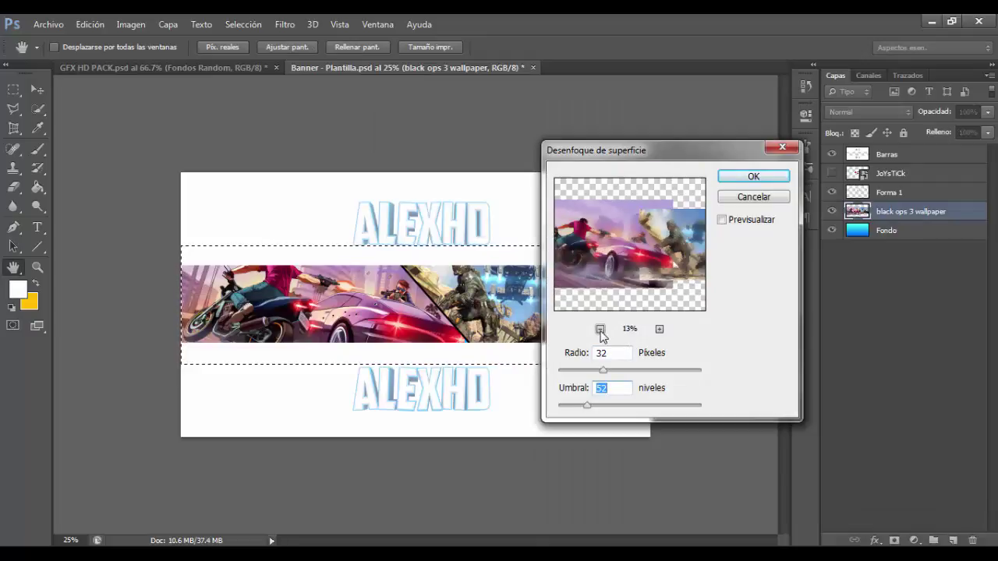
click(745, 177)
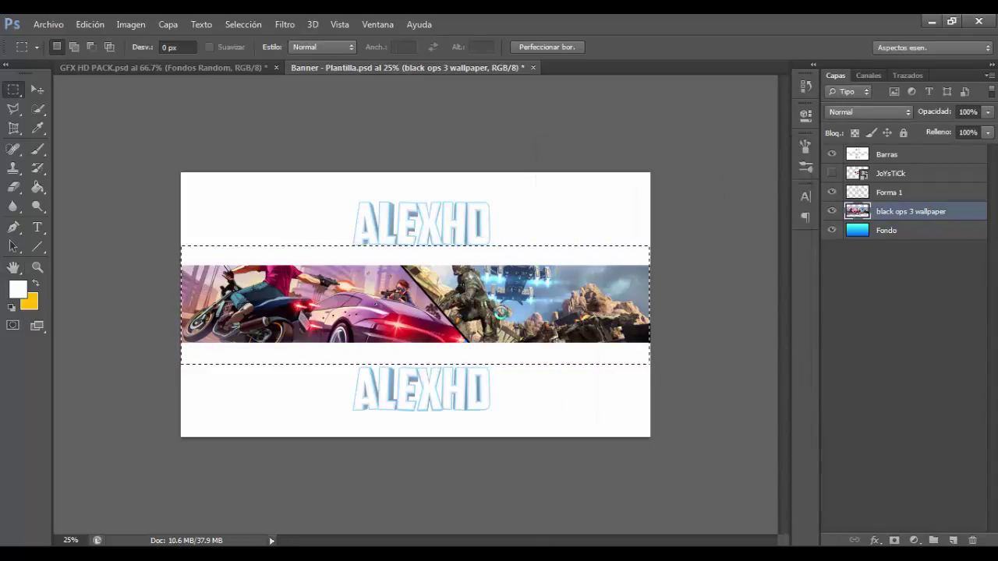
Show the JoYsTiCk logo again and enlarge it over the centre of the banner strip
click(836, 175)
key(ctrl+plus)
key(ctrl+plus)
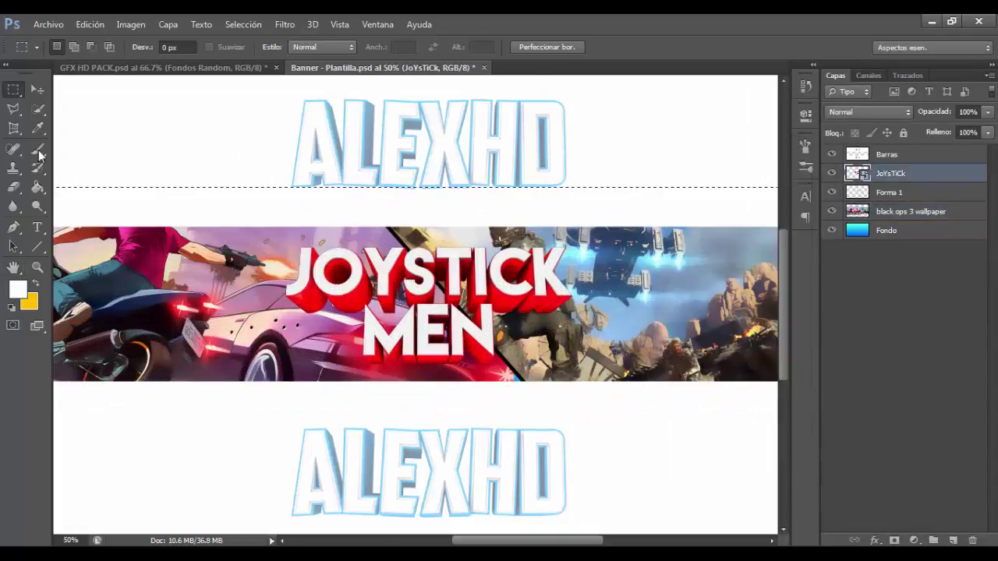
drag(450, 360, 712, 410)
drag(194, 151, 179, 142)
drag(390, 250, 428, 288)
key(Return)
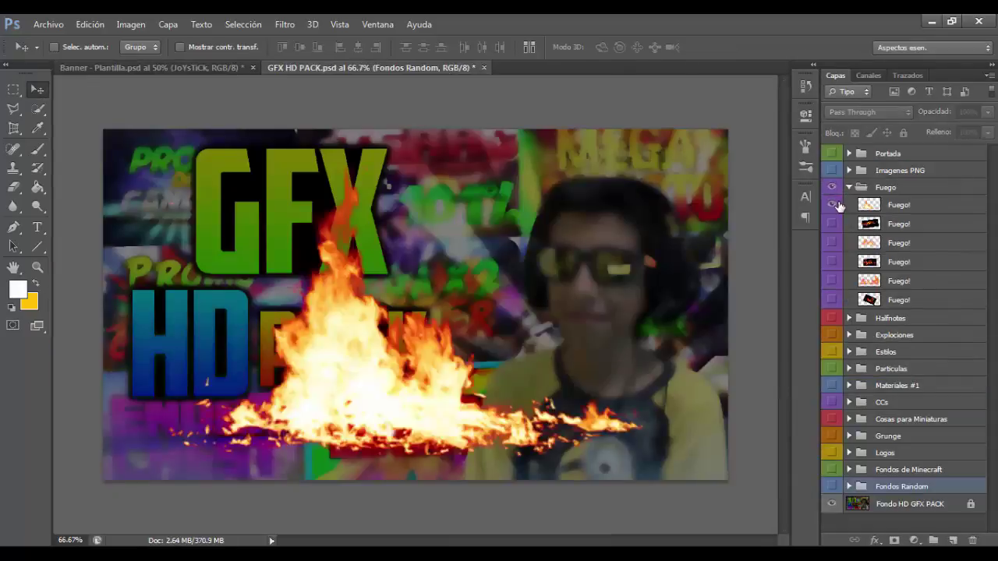
Copy a Fuego! layer from GFX HD PACK.psd behind the JoYsTiCk logo and add a repositioned duplicate of it
drag(219, 199, 406, 258)
drag(889, 173, 907, 201)
key(ctrl+j)
key(ctrl+t)
drag(479, 424, 523, 344)
key(Return)
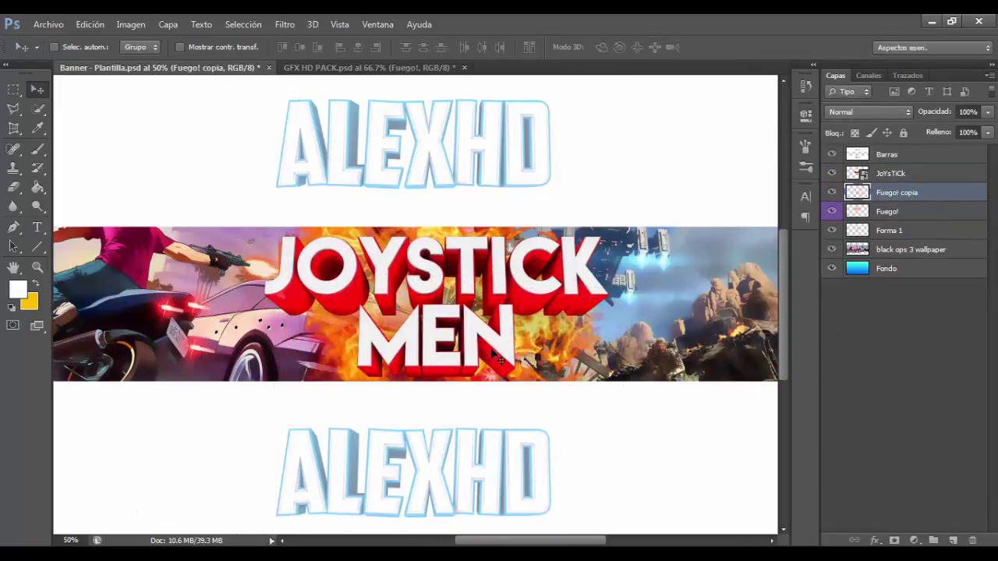
Bring another Fuego! layer from GFX HD PACK.psd into the banner and rotate it behind the logo's right side
click(328, 68)
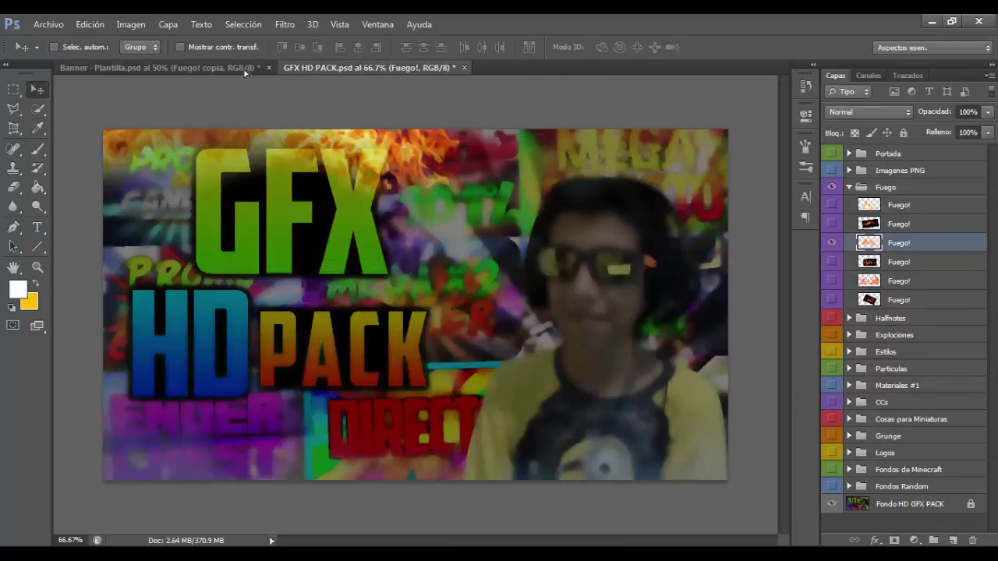
drag(244, 72, 545, 273)
key(ctrl+t)
right_click(447, 291)
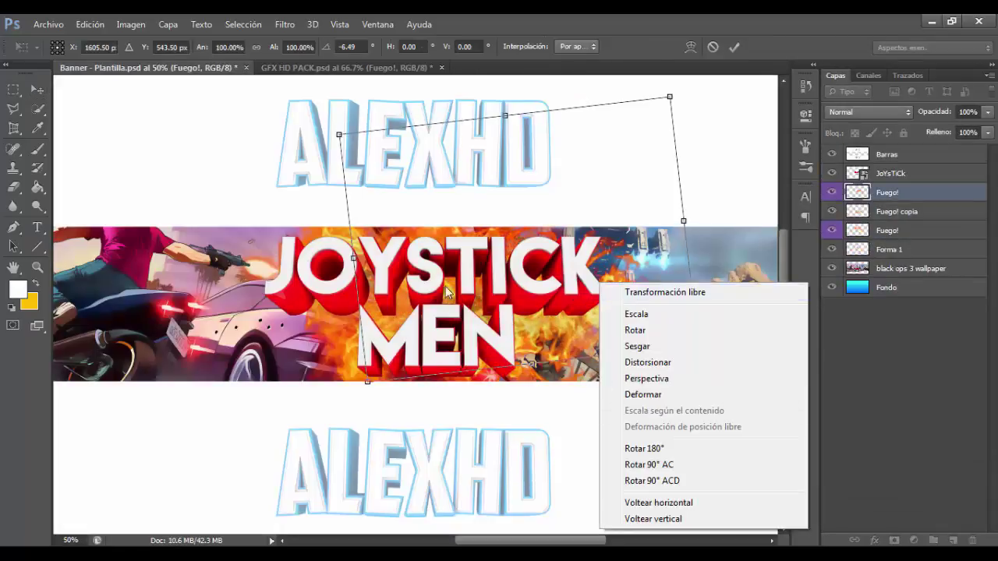
key(e)
key(Return)
Erase the excess fire around the logo's right side with the Eraser
click(72, 46)
click(580, 228)
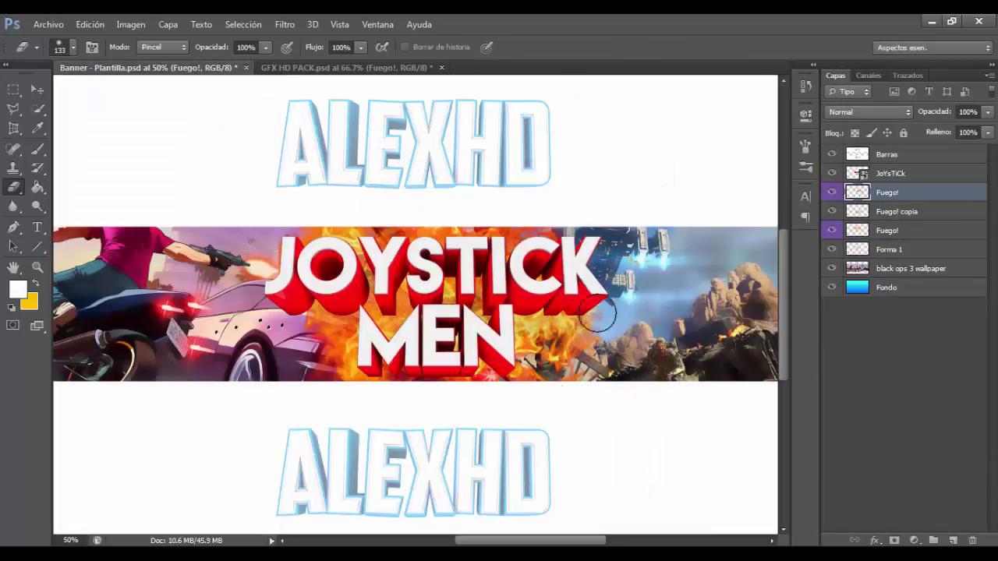
key(ctrl+minus)
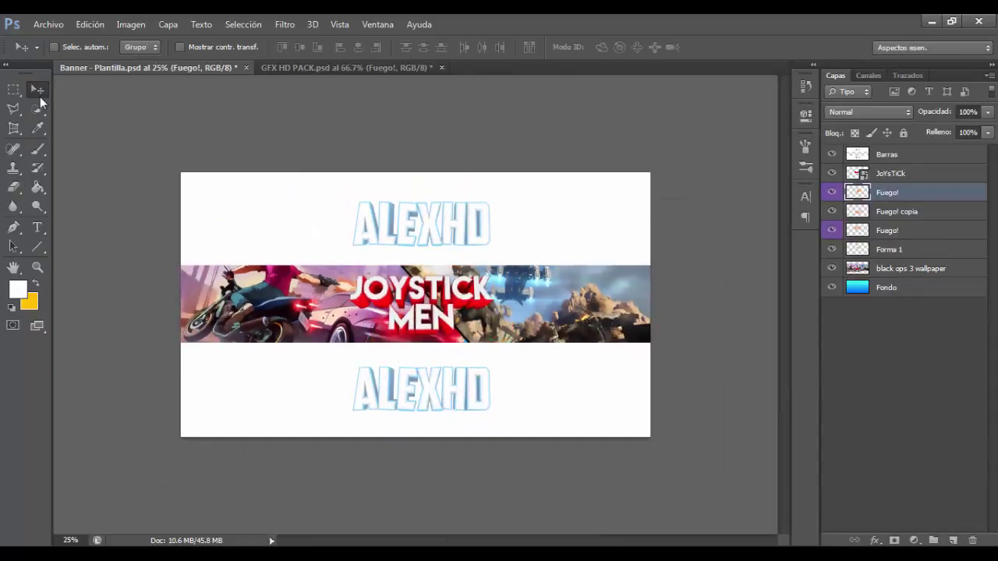
Copy particle layer 5 from the Particulas group of GFX HD PACK.psd onto the left part of the banner
click(284, 66)
click(849, 188)
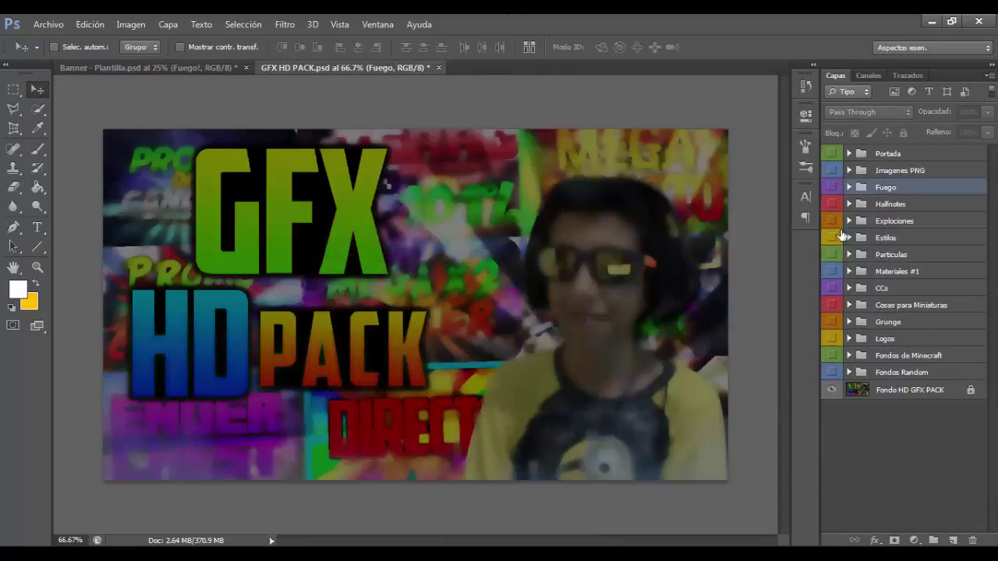
click(849, 256)
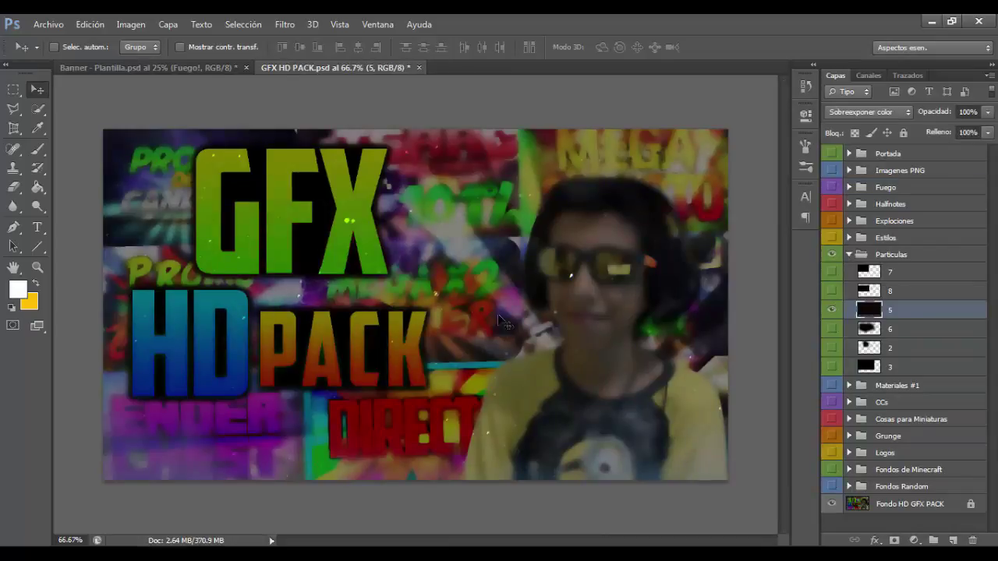
drag(498, 313, 374, 320)
Make three duplicates of the particle layer and transform them to spread particles across the whole strip
key(ctrl+j)
key(ctrl+t)
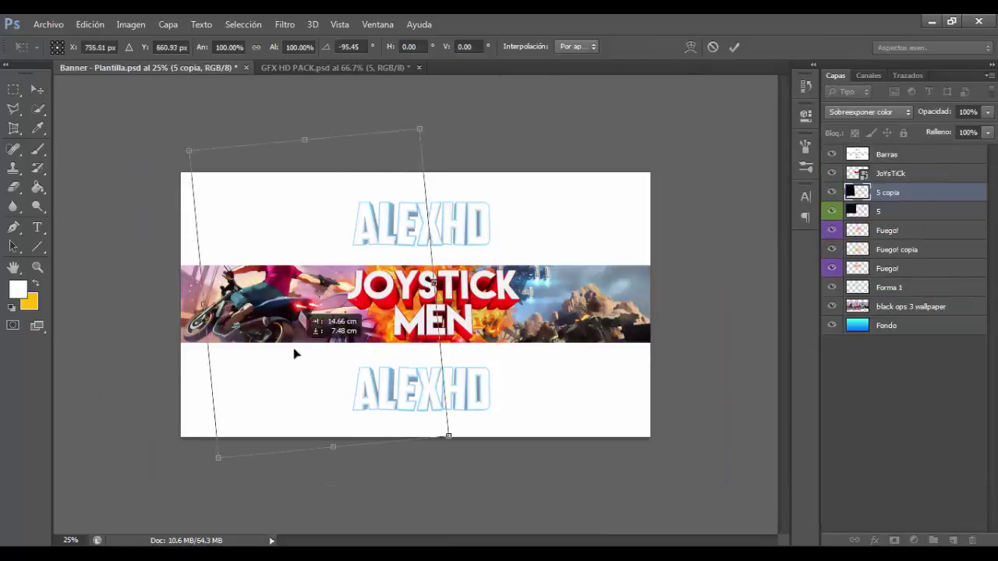
key(Return)
key(ctrl+j)
key(ctrl+t)
key(Return)
key(ctrl+j)
key(ctrl+t)
key(Return)
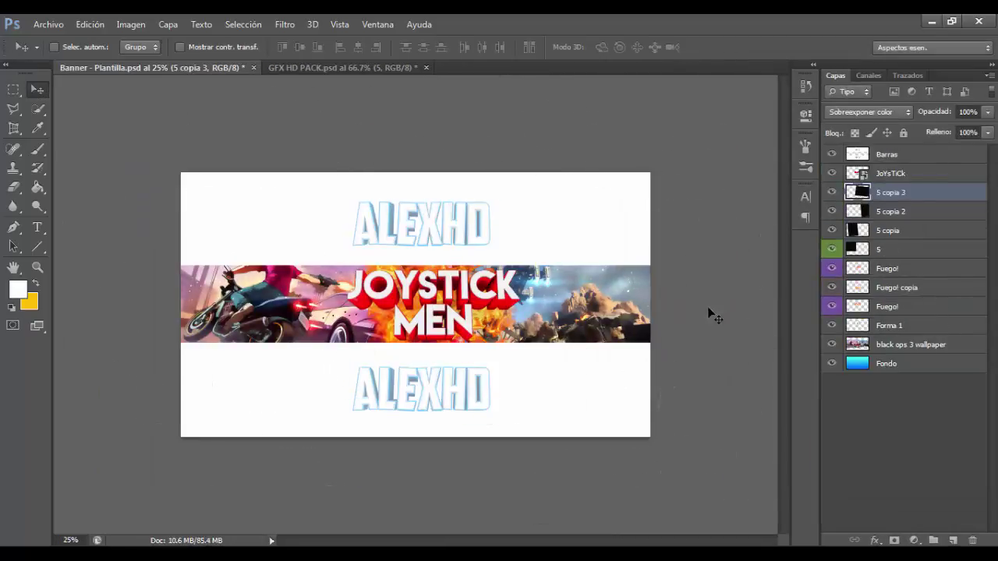
Copy the Luz Leve layer from the Materiales #1 group of GFX HD PACK.psd and fit it over the banner strip
key(ctrl+Tab)
click(850, 254)
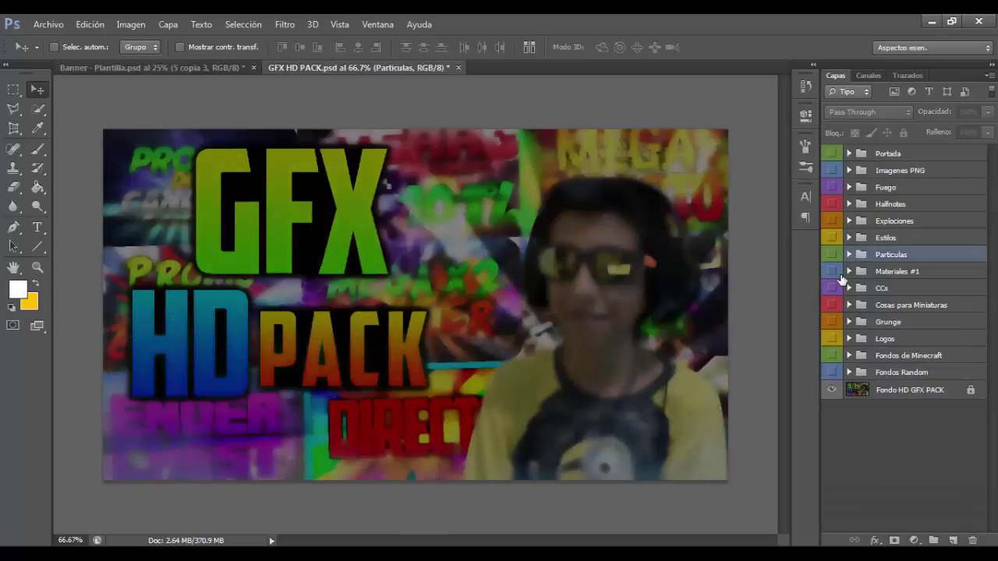
click(850, 271)
drag(889, 307, 419, 298)
key(ctrl+t)
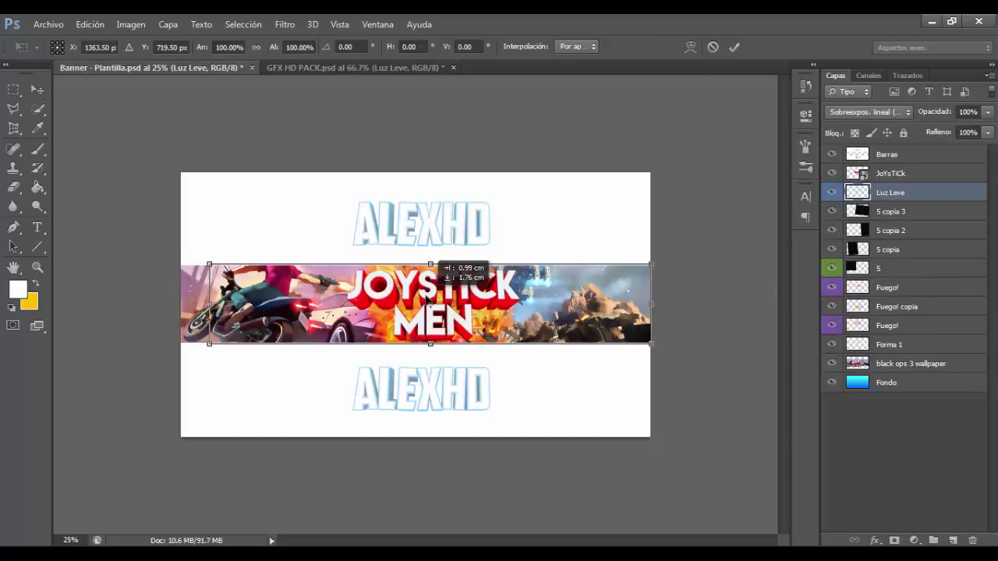
key(Return)
Add the Luz Naranja light from GFX HD PACK.psd directly above the wallpaper layer and recolour it red with Hue/Saturation
click(308, 68)
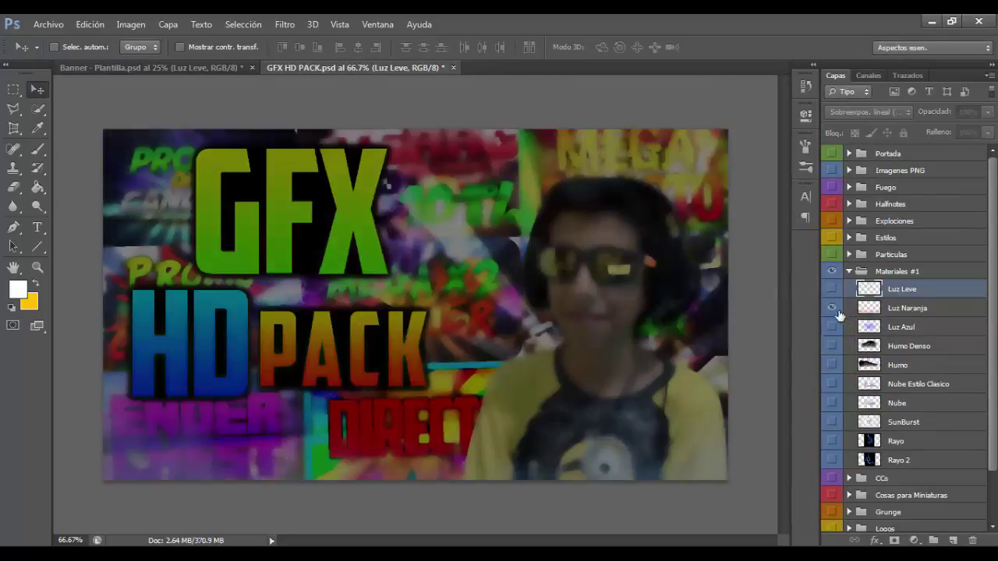
drag(889, 289, 443, 379)
key(ctrl+t)
key(Return)
drag(896, 173, 912, 374)
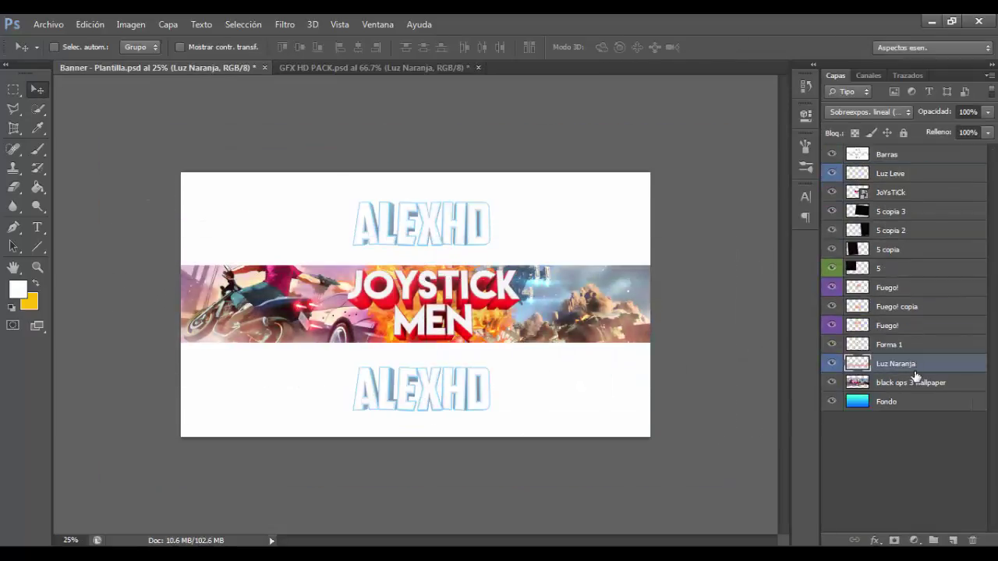
key(ctrl+u)
click(890, 191)
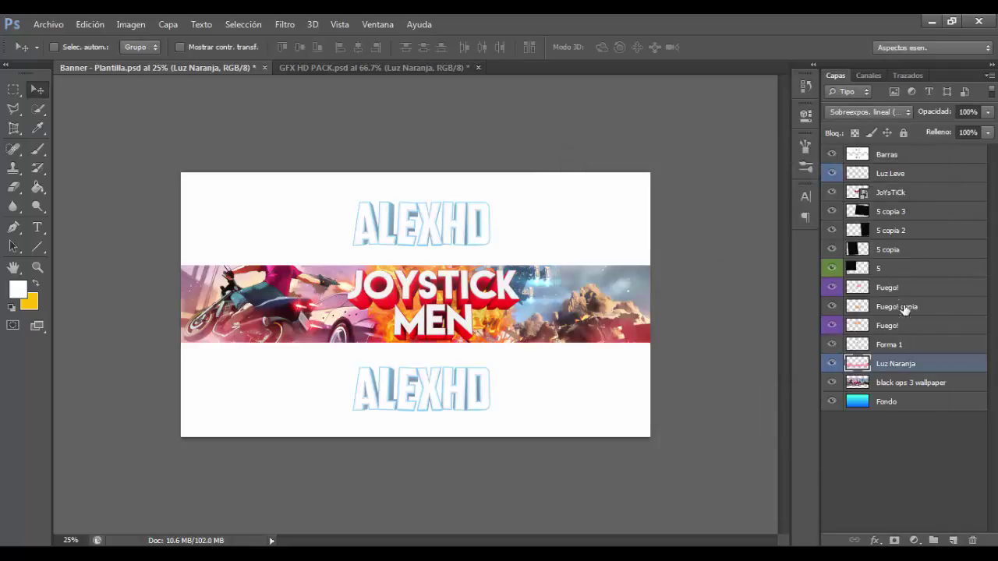
Colorize the uppermost Fuego! layer red with Hue/Saturation, using hue 360 and saturation 100
click(897, 288)
shift+click(909, 331)
key(ctrl+u)
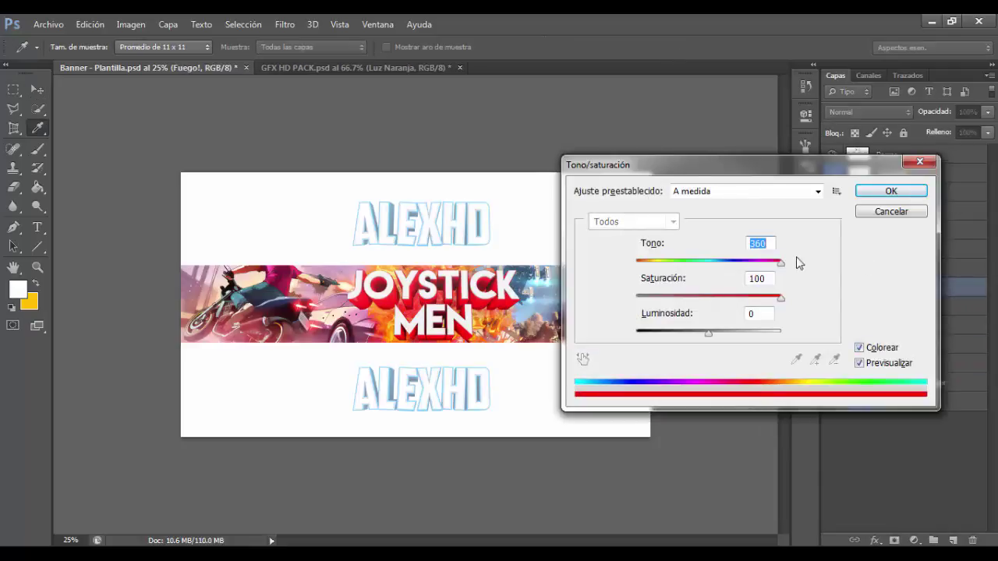
key(Return)
Apply the same red colorization to the Fuego! copia layer and the lowest Fuego! layer
key(ctrl+j)
key(ctrl+u)
key(alt+o)
click(897, 197)
click(897, 324)
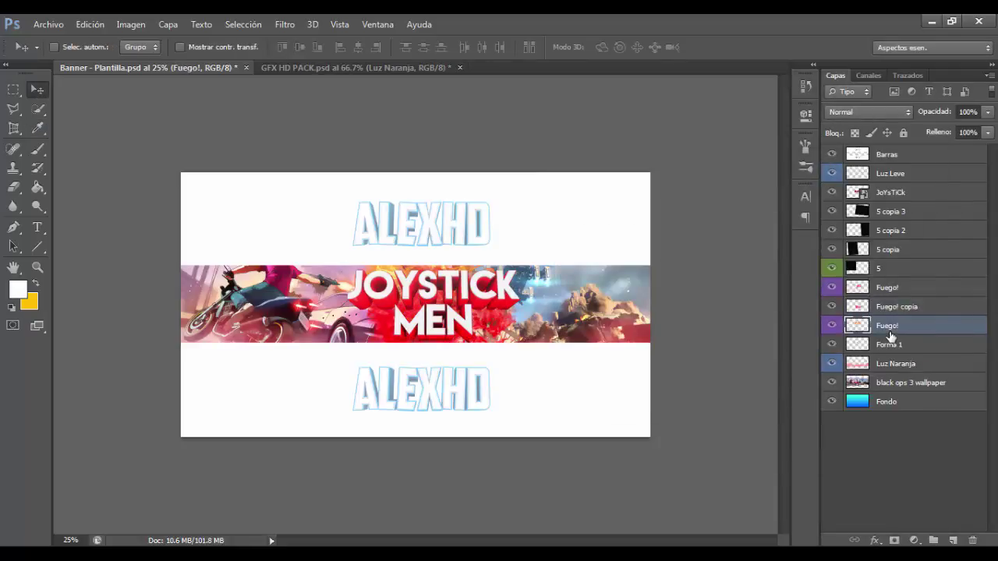
key(ctrl+u)
key(alt+o)
key(Return)
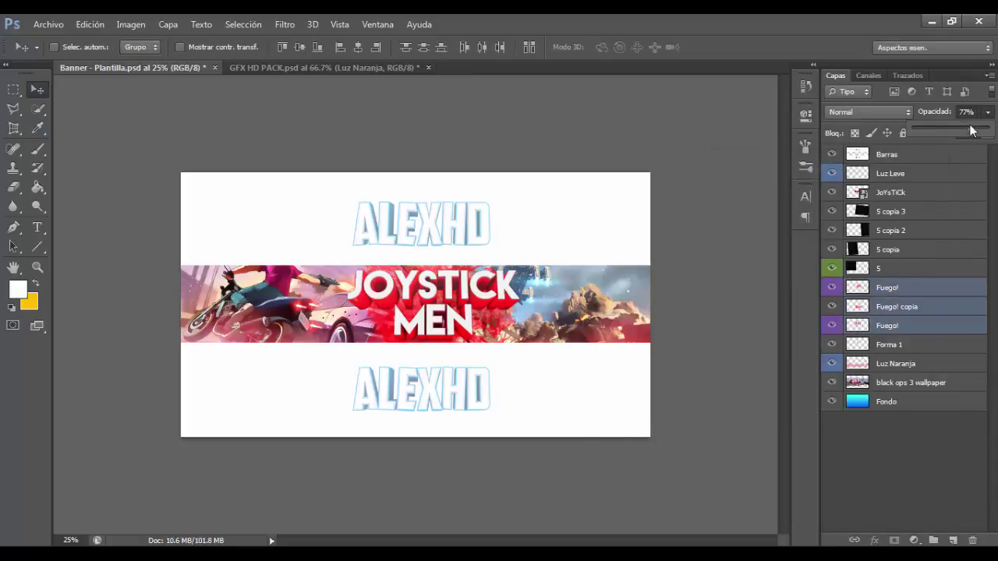
Merge the three Fuego! layers into a single layer
key(ctrl+plus)
key(ctrl+plus)
click(897, 287)
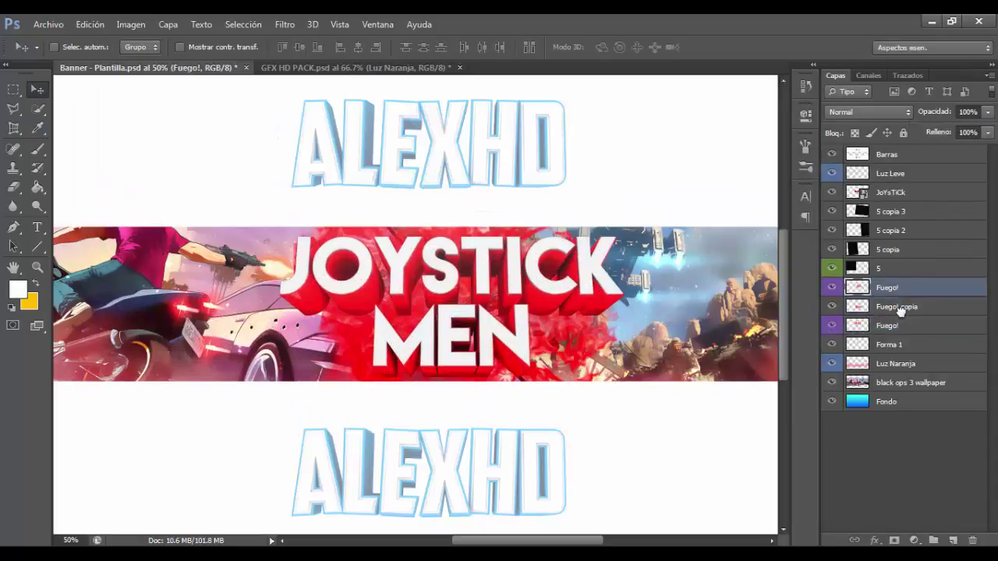
key(ctrl+e)
Try shifting the merged Fuego! layer's hue in Hue/Saturation, ending at -180
key(ctrl+u)
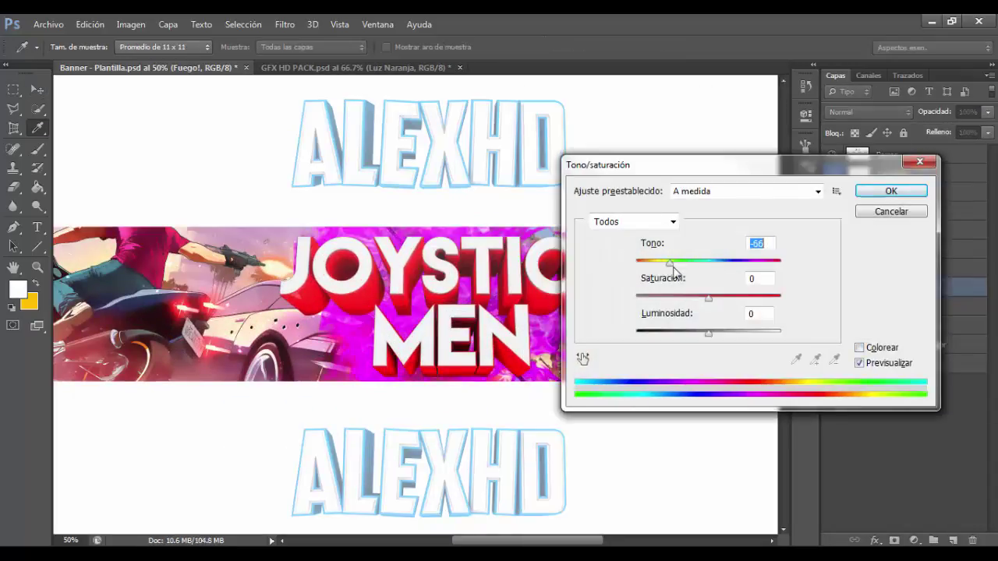
drag(675, 271, 769, 266)
drag(769, 164, 810, 29)
click(725, 129)
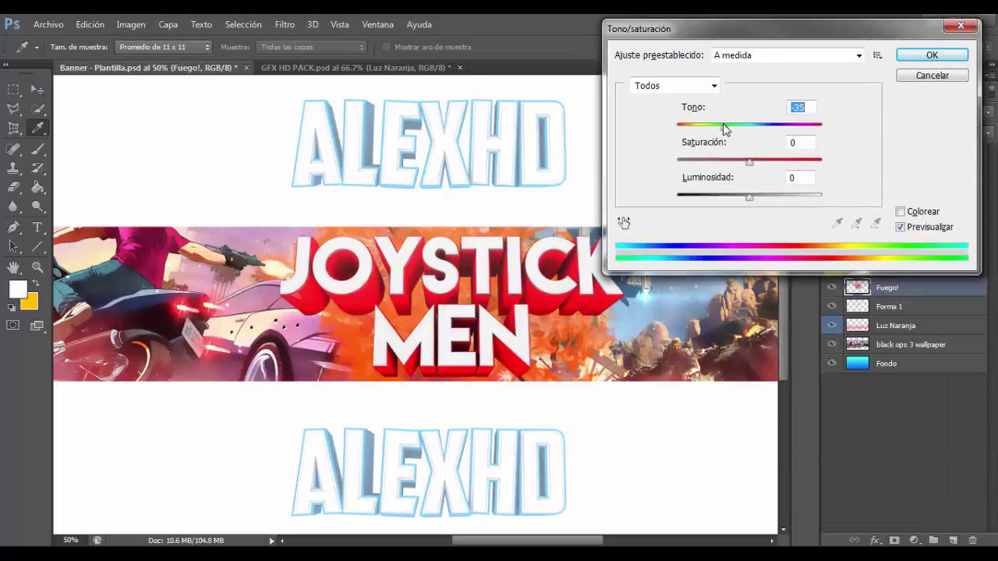
drag(725, 129, 636, 131)
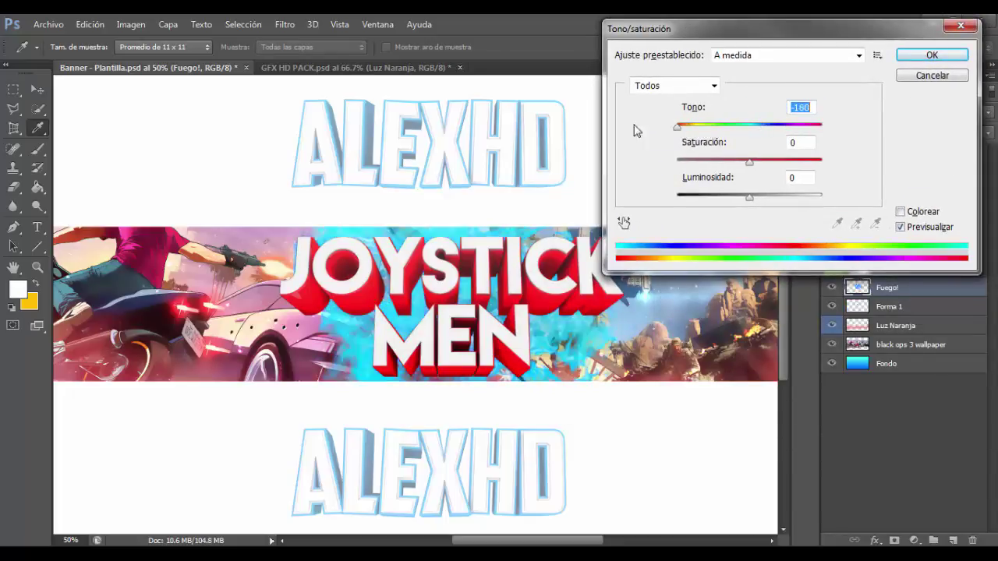
key(Return)
Copy the Luz Azul light from GFX HD PACK.psd into the banner, directly above the Fuego! layer, and fit it over the strip
key(ctrl+minus)
key(ctrl+minus)
key(v)
key(ctrl+Tab)
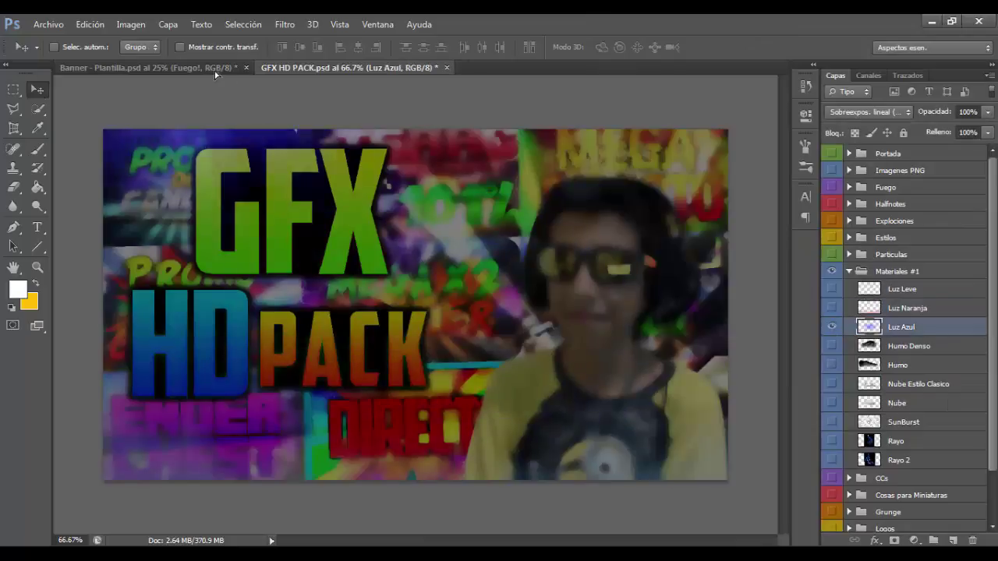
drag(215, 71, 375, 273)
key(ctrl+t)
key(ctrl+plus)
key(Return)
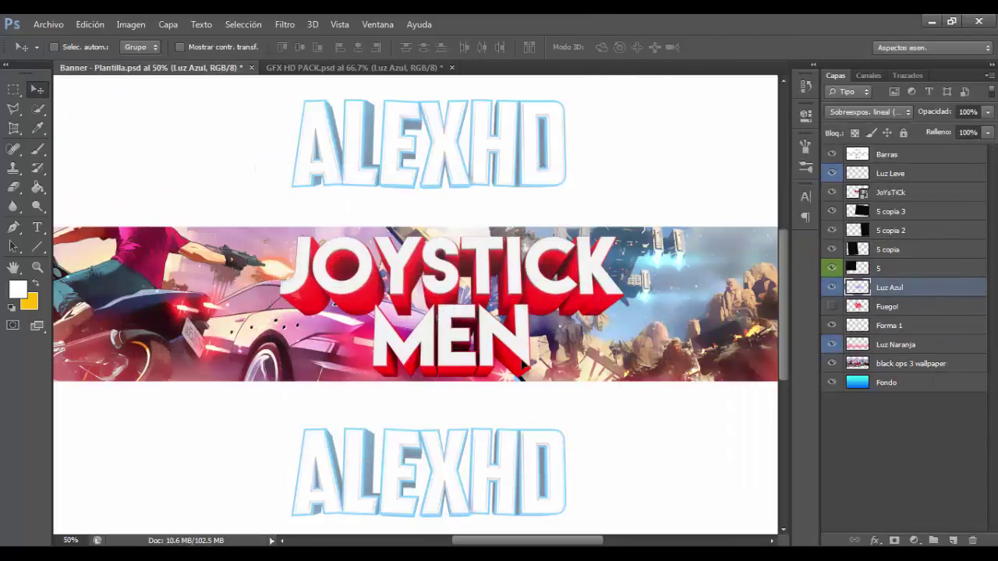
Colorize the Luz Azul layer red with Hue/Saturation
key(ctrl+u)
click(900, 212)
key(Return)
Copy the Humo Denso smoke from GFX HD PACK.psd into the banner and place its layer above the JoYsTiCk logo layer
key(ctrl+Tab)
ctrl+click(535, 319)
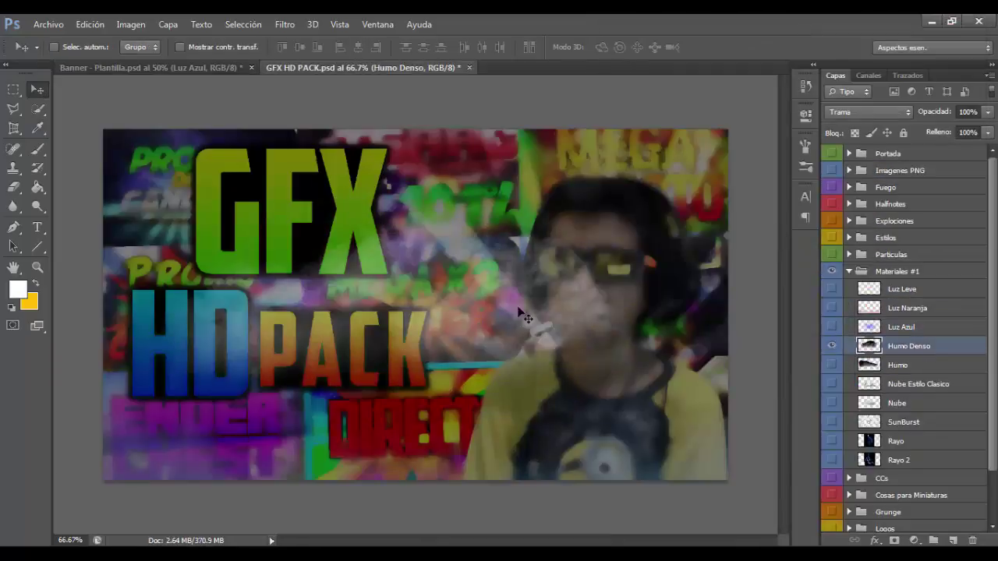
drag(535, 319, 485, 357)
drag(902, 265, 897, 195)
Duplicate the Humo Denso layer, flip the copy horizontally and move it over the left half of the banner strip
key(ctrl+j)
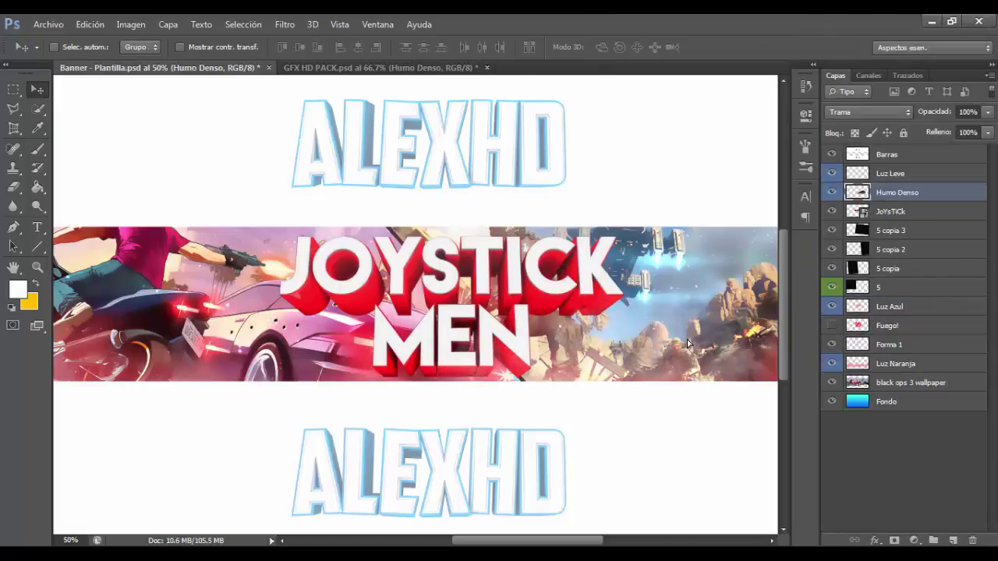
key(ctrl+t)
right_click(635, 401)
click(605, 330)
drag(315, 357, 136, 357)
key(Return)
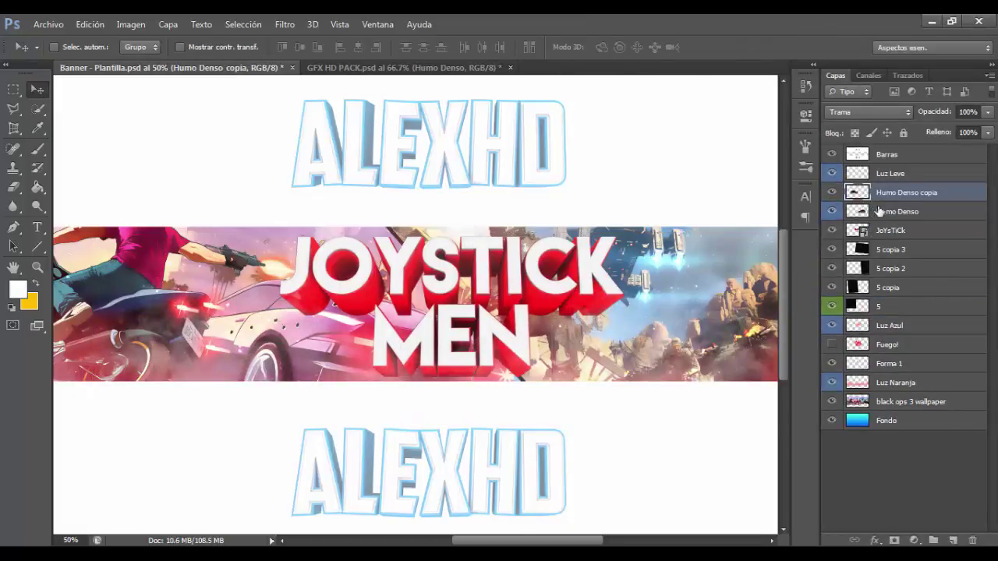
Colorize both Humo Denso layers red with Hue/Saturation, using hue 360 and saturation 100
key(ctrl+u)
click(900, 212)
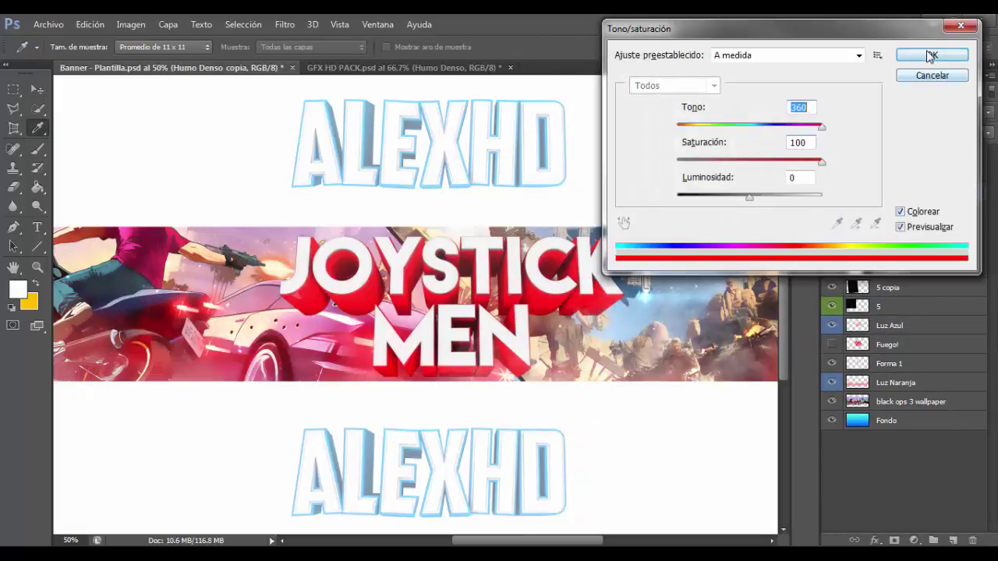
key(Return)
click(889, 211)
key(ctrl+alt+u)
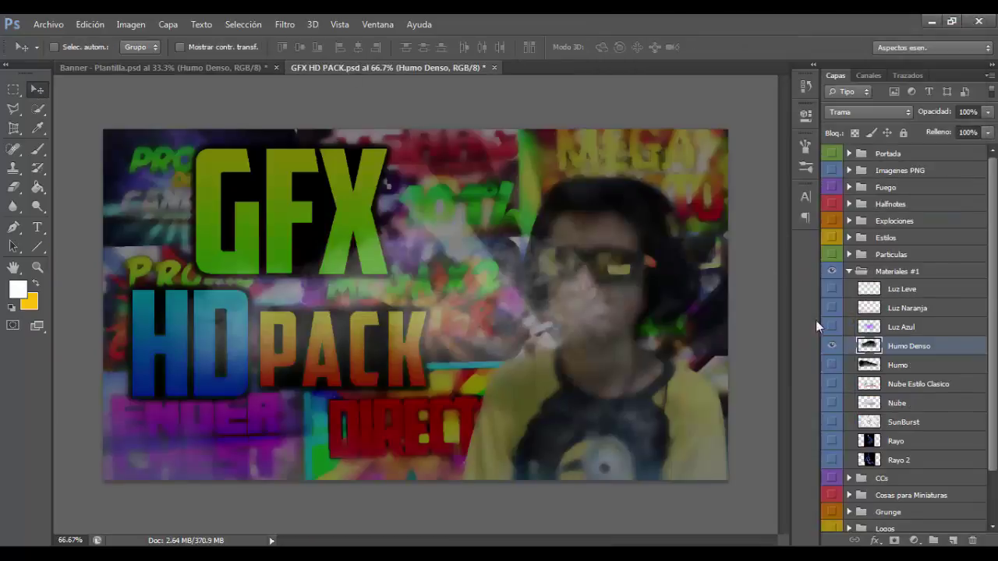
Copy the Nube cloud from the Materiales #1 group of GFX HD PACK.psd into the banner and resize it over the logo
click(831, 389)
mouse_move(897, 402)
mouse_down()
mouse_move(203, 67)
mouse_move(439, 305)
mouse_up()
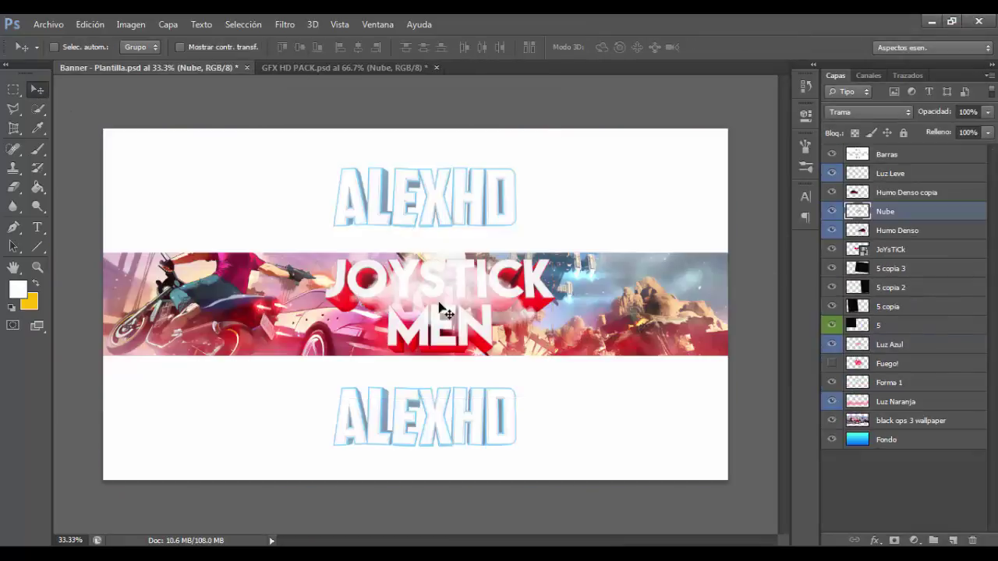
key(ctrl+t)
drag(562, 390, 595, 401)
key(Return)
Put the Nube layer beneath the JoYsTiCk layer and scale it to about 118%, centred behind the logo
key(e)
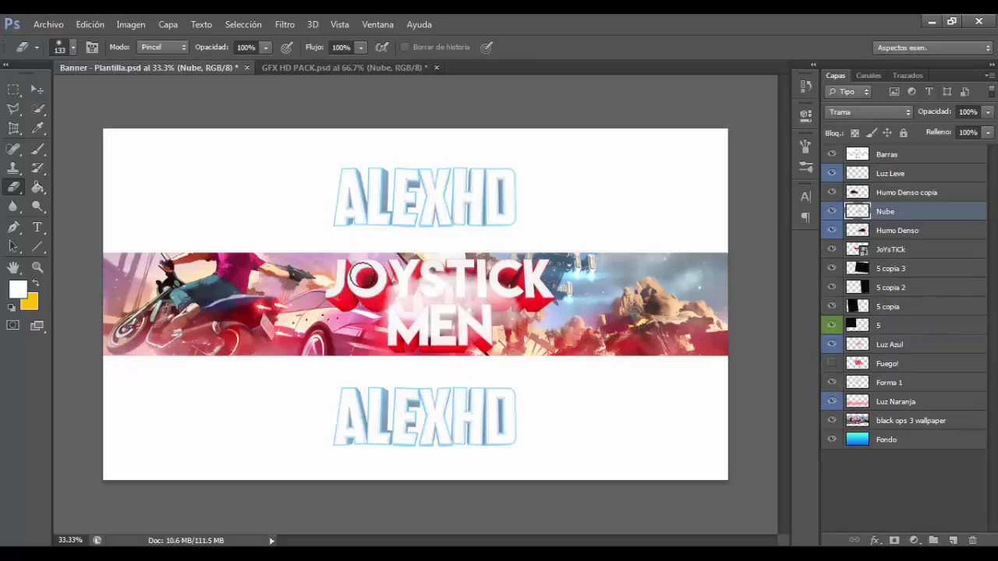
key(ctrl+t)
key(ctrl+r)
drag(528, 318, 511, 308)
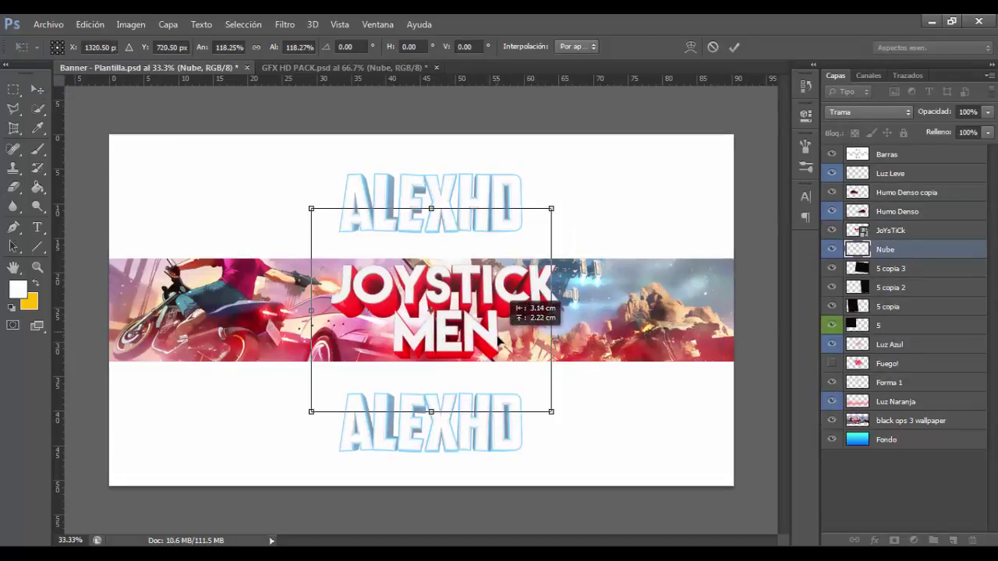
key(Return)
Colorize the Nube layer red with hue 360 and saturation 100, and rotate it about -177° behind the logo
key(ctrl+u)
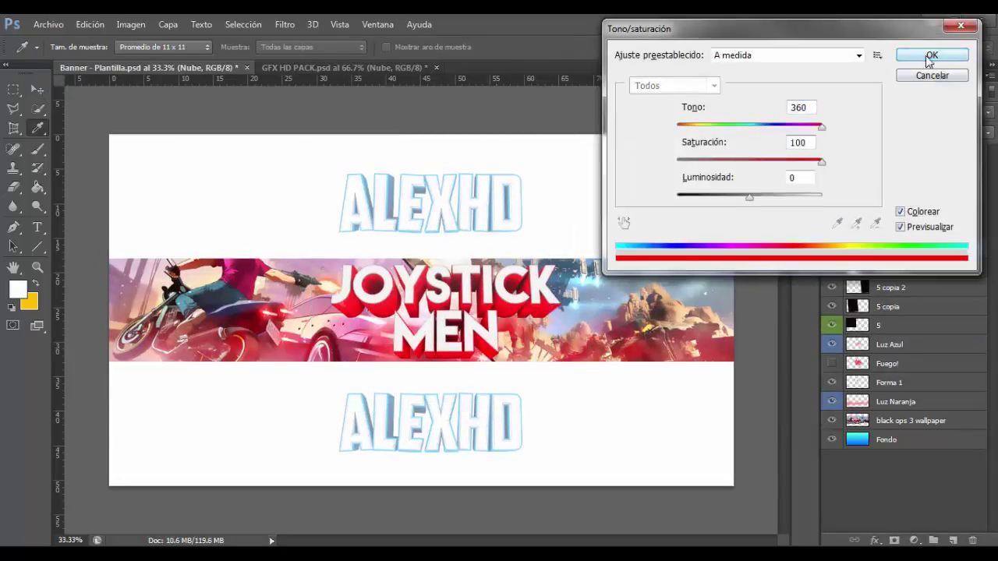
click(932, 56)
drag(598, 283, 269, 282)
key(ctrl+t)
drag(312, 234, 457, 434)
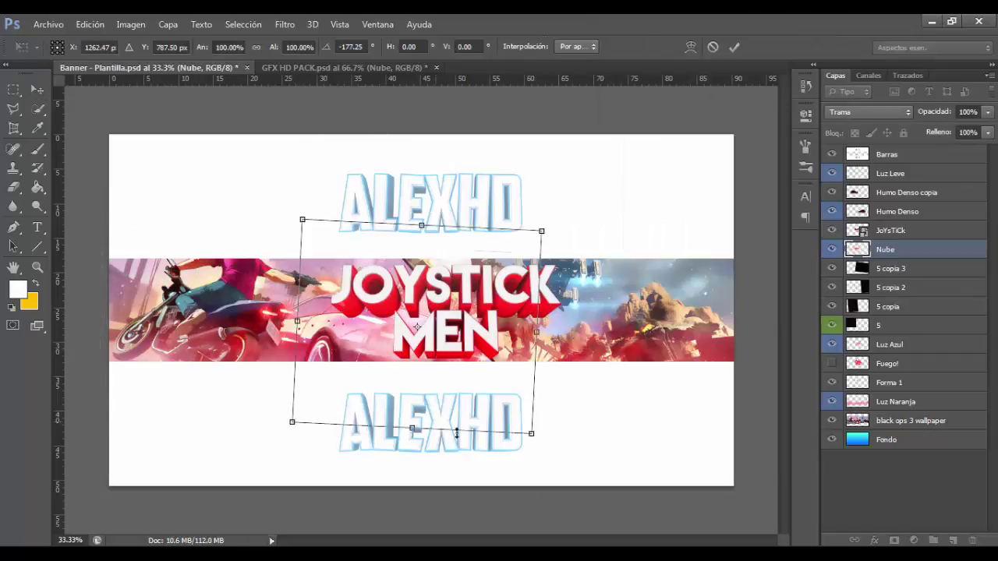
drag(502, 317, 507, 310)
key(Return)
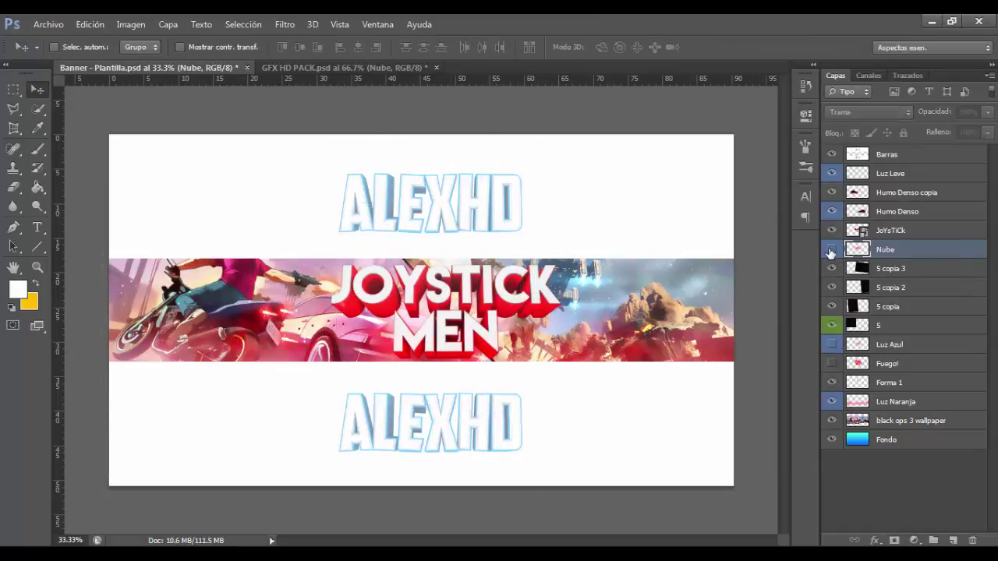
Copy the Rayo lightning from the Materiales #1 group of GFX HD PACK.psd into the banner, directly above the Luz Azul layer
click(886, 352)
key(ctrl+Tab)
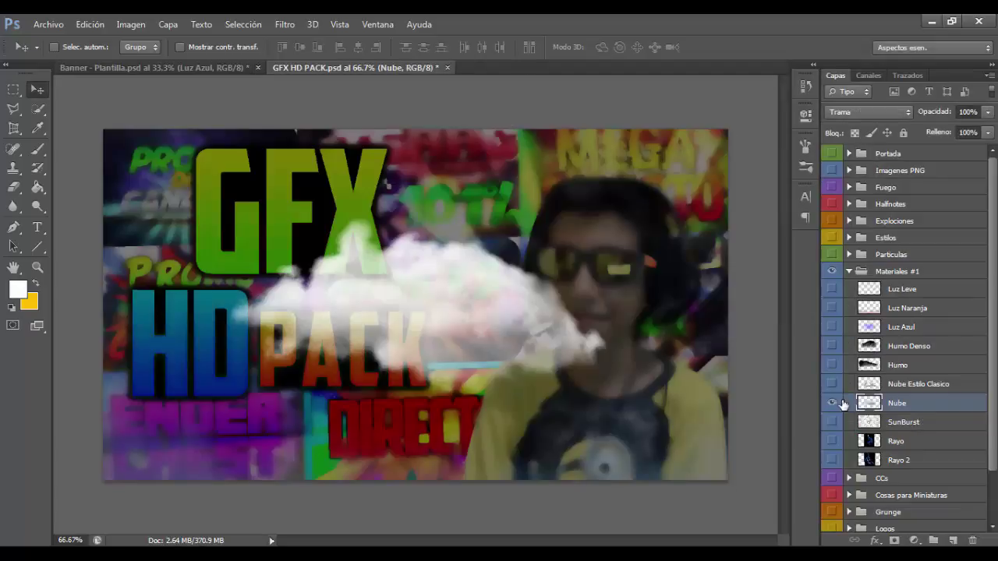
click(832, 403)
click(832, 442)
click(896, 442)
drag(896, 442, 351, 345)
Rotate the Rayo lightning about 115° beside the logo's left side and colorize it red with hue 360 and saturation 100
key(ctrl+t)
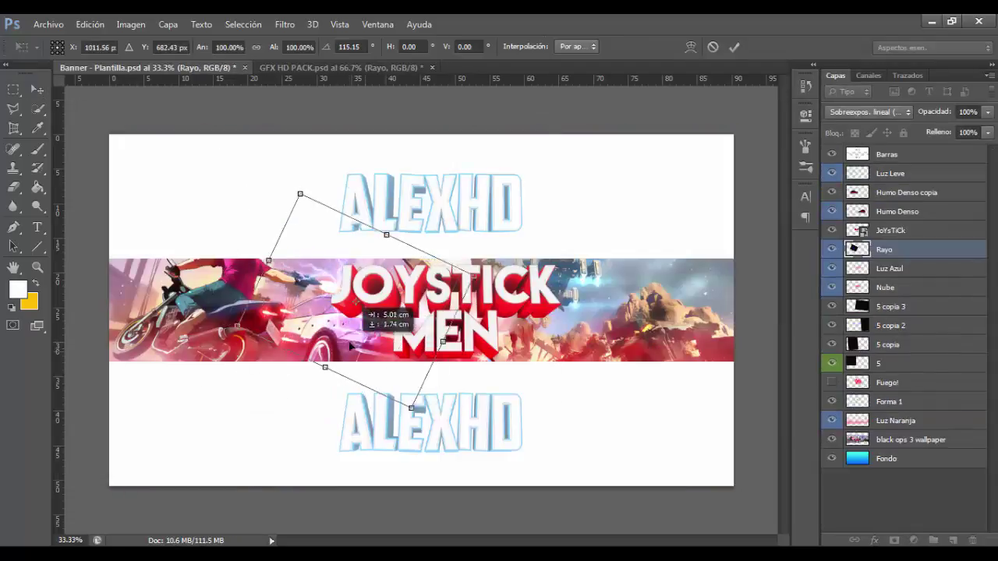
key(Return)
key(ctrl+u)
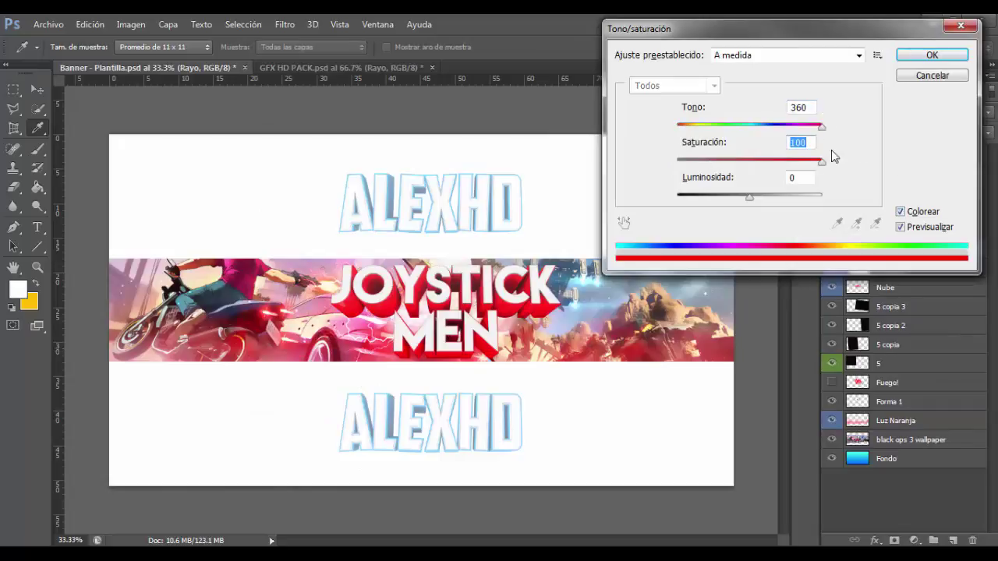
key(Return)
Duplicate the Rayo layer, flip the copy vertically and place it at about 20° rotation on the logo's right side
key(ctrl+j)
key(ctrl+t)
right_click(419, 69)
click(474, 286)
drag(554, 374, 559, 363)
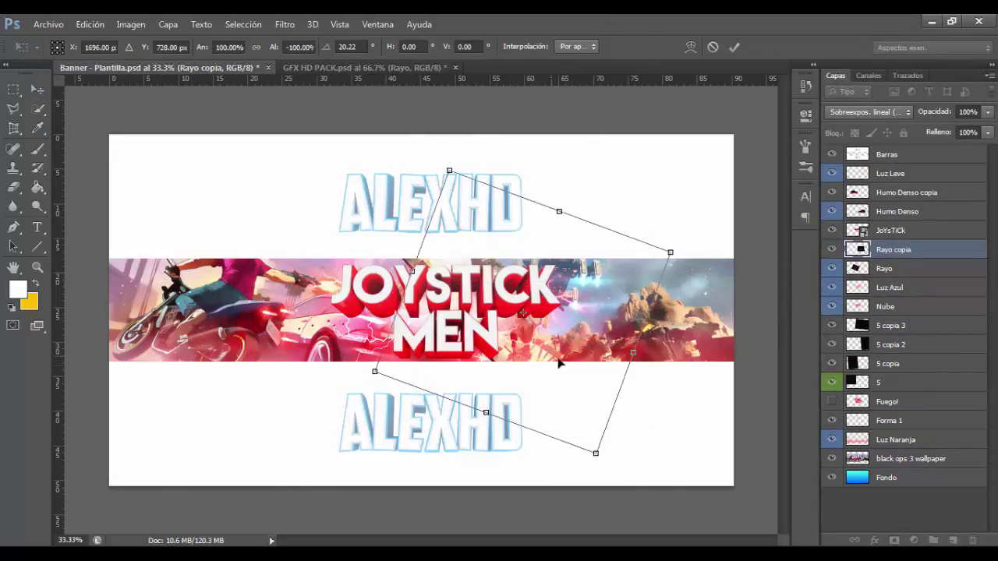
key(Return)
Copy an Exploción! layer from the Explociones group of GFX HD PACK.psd into the banner and fit it around the logo
click(336, 68)
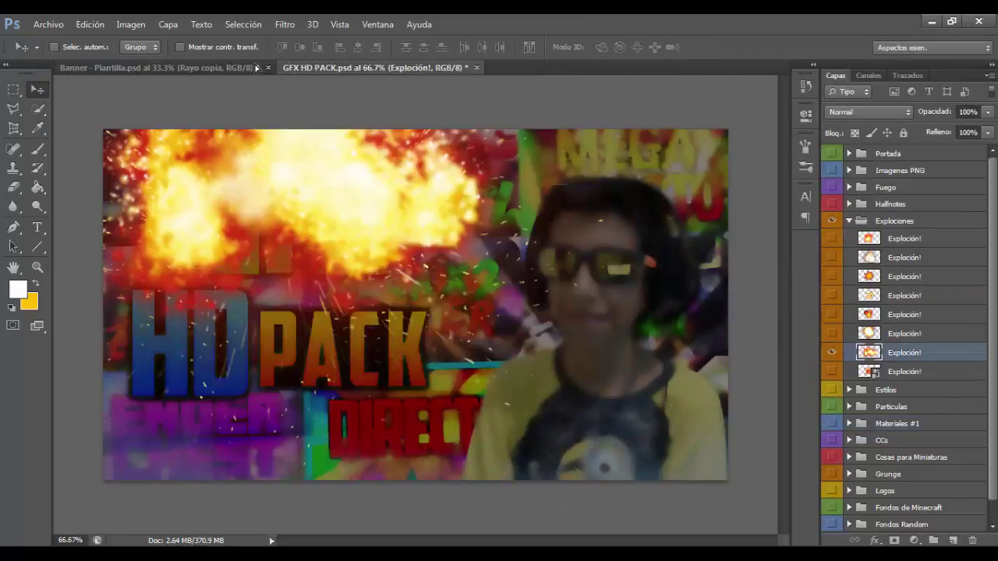
key(ctrl+t)
drag(257, 68, 521, 347)
key(Return)
Lower the Exploción! layer in the stack to just below layer 5, so it sits behind the logo
key(ctrl+bracketleft)
key(ctrl+bracketleft)
key(ctrl+bracketleft)
key(ctrl+bracketleft)
key(ctrl+bracketleft)
key(ctrl+bracketleft)
key(ctrl+bracketleft)
key(ctrl+bracketleft)
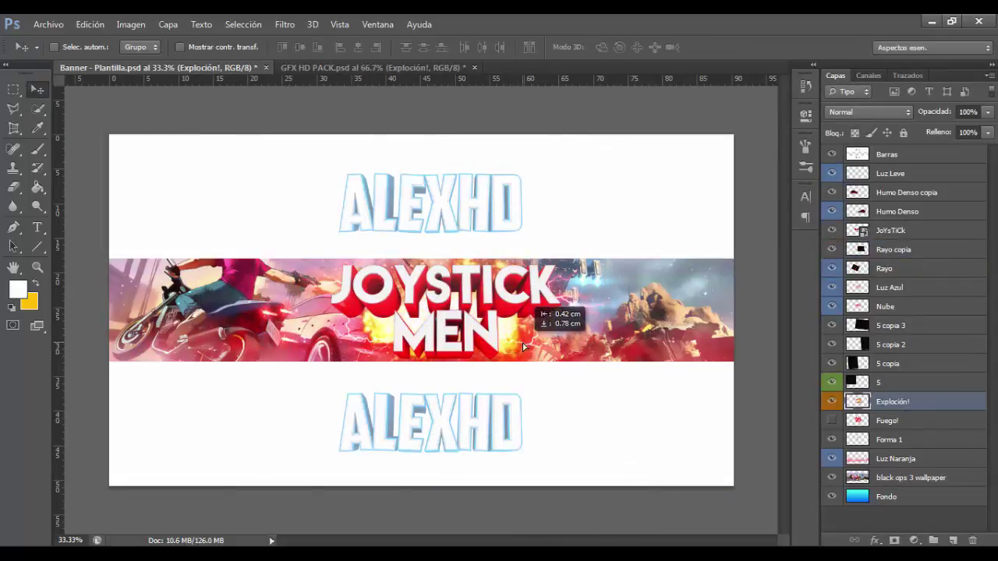
Copy a Halfnote! dot pattern from the Halfnotes group of GFX HD PACK.psd to the banner strip's lower-right corner
click(412, 68)
click(837, 225)
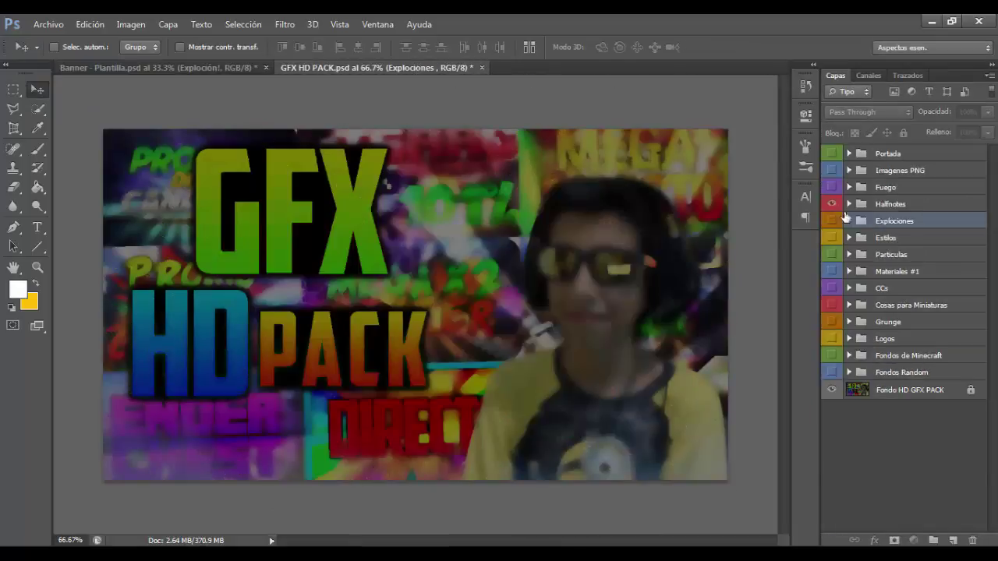
click(836, 206)
drag(897, 224, 636, 355)
Duplicate the Halfnote! pattern and rotate the copy about -154° into the banner strip's lower-left corner
key(ctrl+j)
key(ctrl+t)
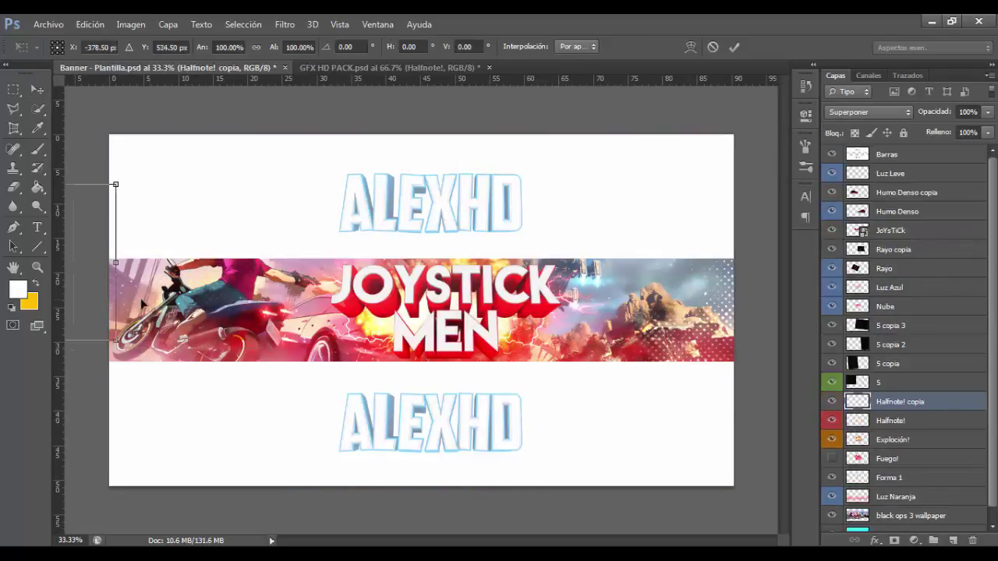
drag(239, 340, 263, 436)
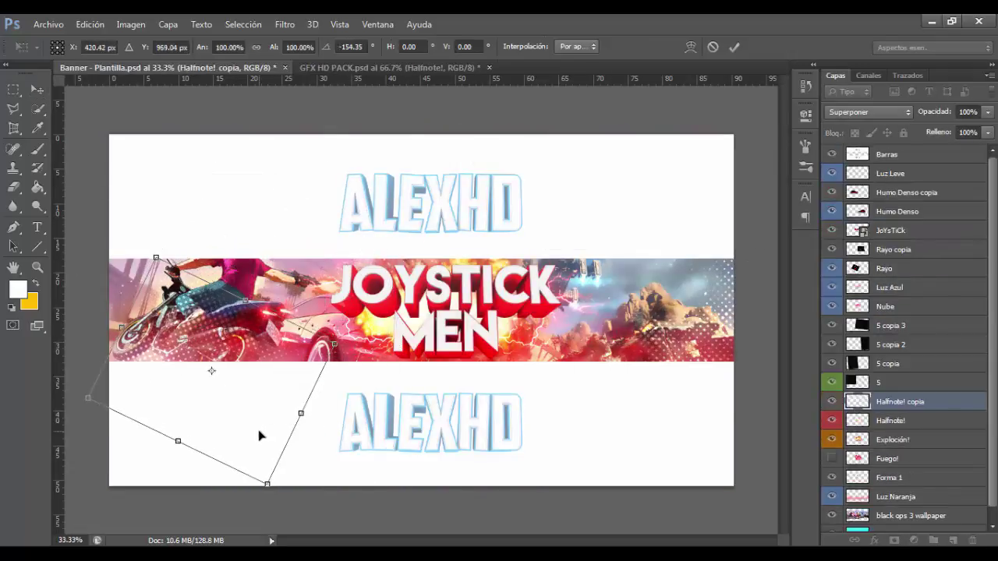
key(Return)
Copy the Flares 2 layer from the Cosas para Miniaturas group of GFX HD PACK.psd into the banner
click(413, 68)
click(850, 204)
click(849, 170)
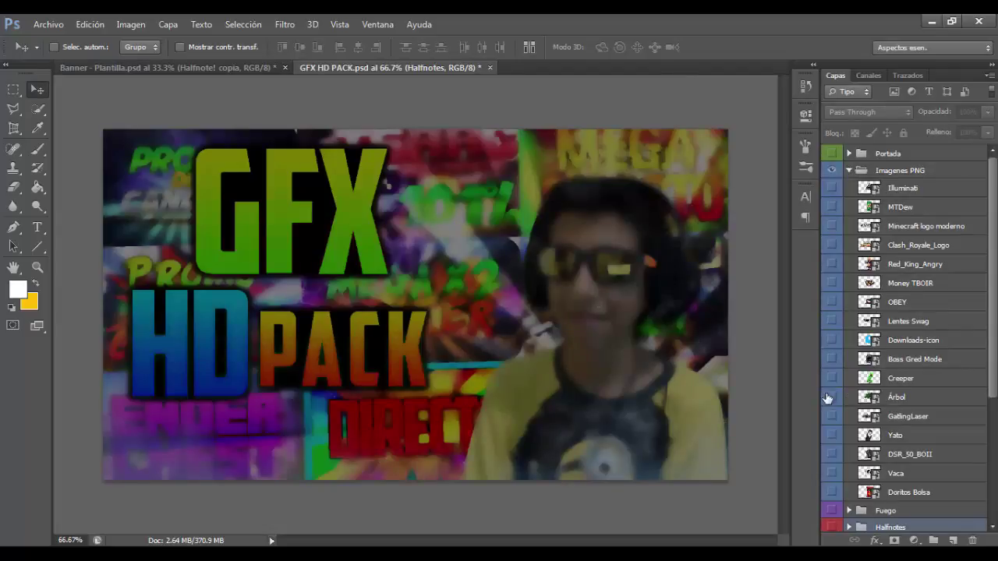
click(831, 170)
click(849, 170)
click(849, 305)
click(897, 341)
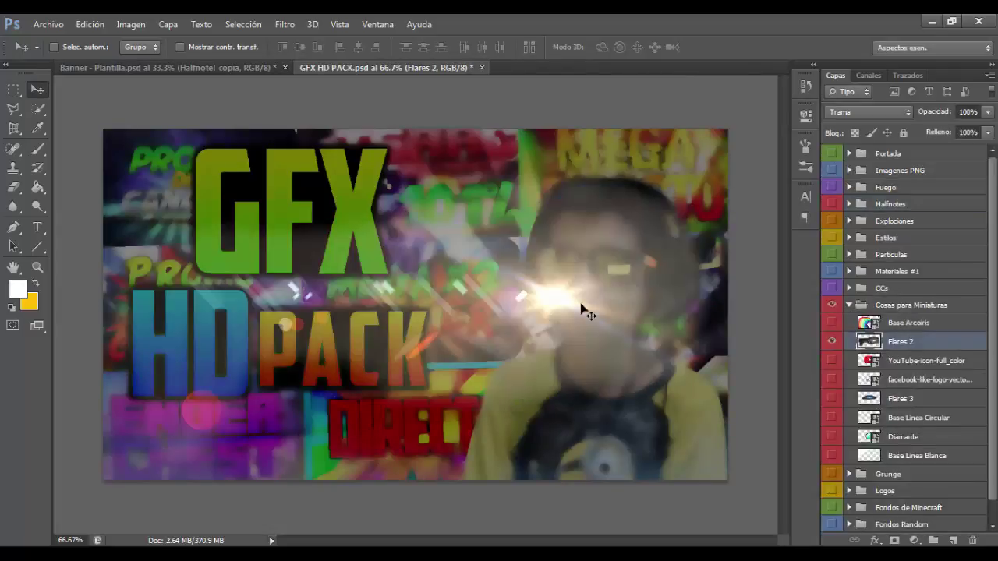
drag(586, 307, 447, 366)
Set Flares 2 to Aclarar blending and place it above the JoYsTiCk layer, with its glow on the logo's upper-right corner
click(868, 112)
click(868, 226)
drag(498, 301, 564, 278)
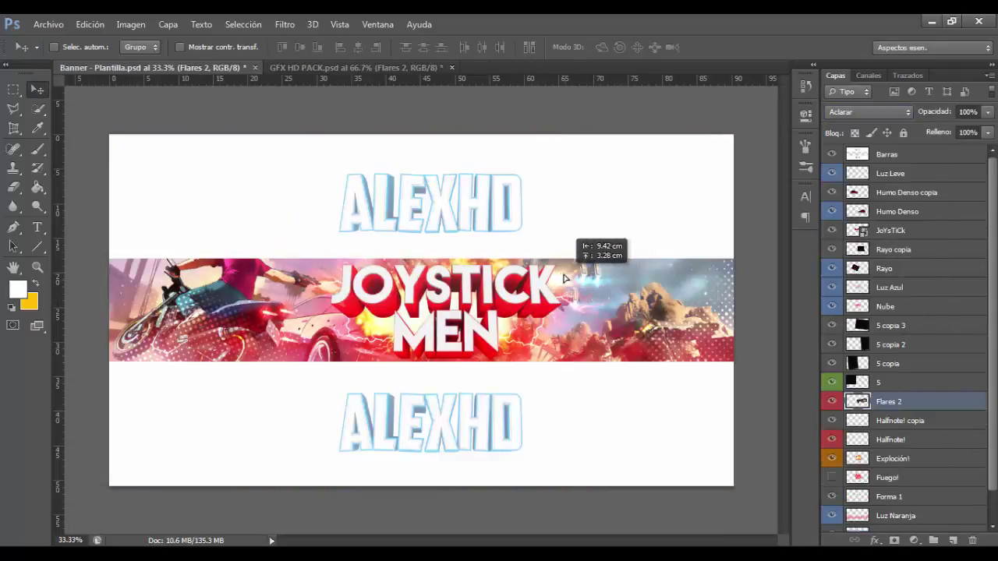
drag(881, 249, 881, 225)
drag(559, 259, 561, 270)
key(ctrl+u)
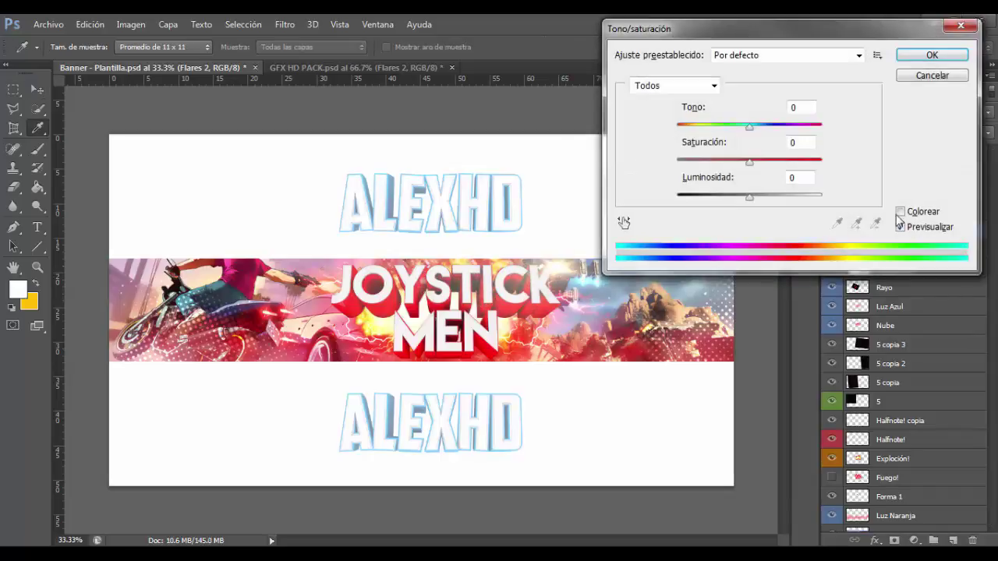
click(930, 78)
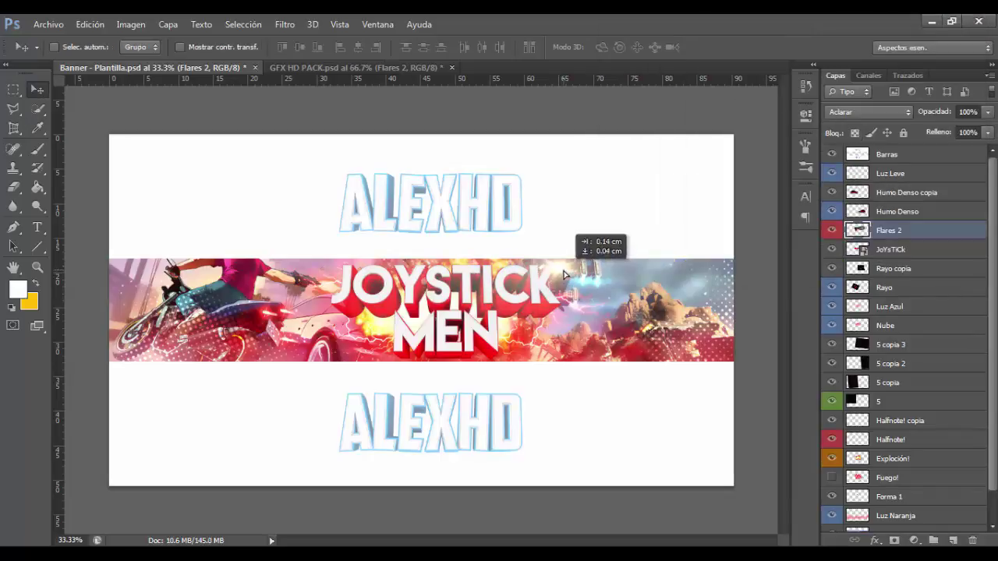
Copy the Flares 3 layer from GFX HD PACK.psd to the bottom of the word MEN and set its blending to Aclarar
key(ctrl+plus)
click(354, 68)
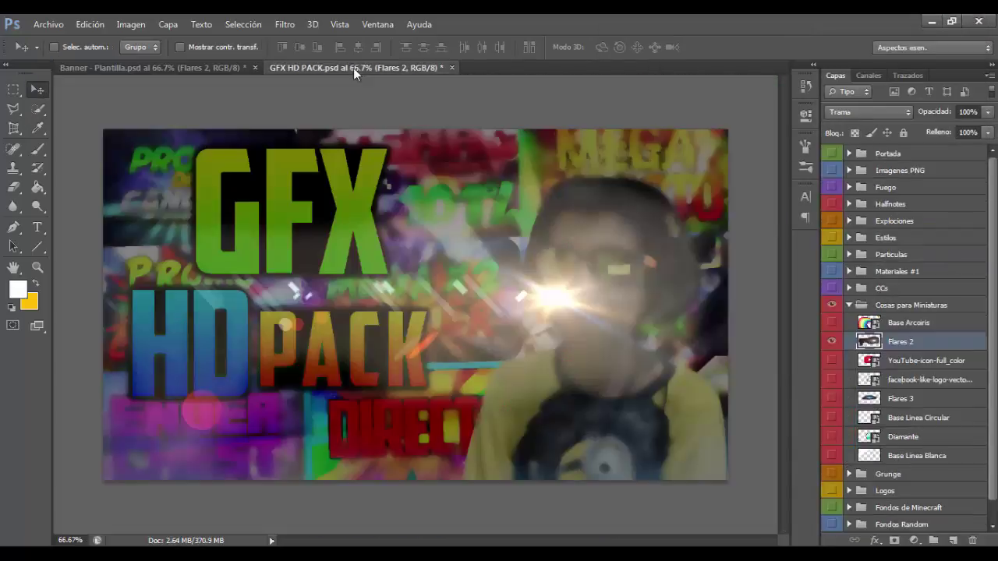
click(832, 342)
click(833, 397)
drag(897, 399, 472, 403)
click(868, 111)
click(856, 160)
key(ctrl+u)
click(900, 211)
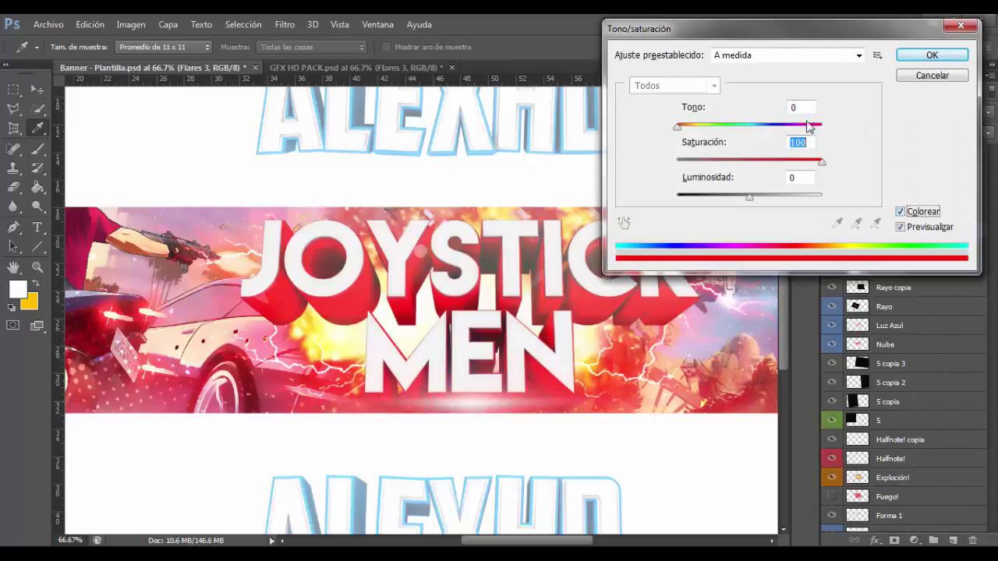
click(933, 75)
Shift Flares 3 down to the strip's lower edge beneath MEN and order its layer below Flares 2
key(v)
drag(501, 400, 502, 409)
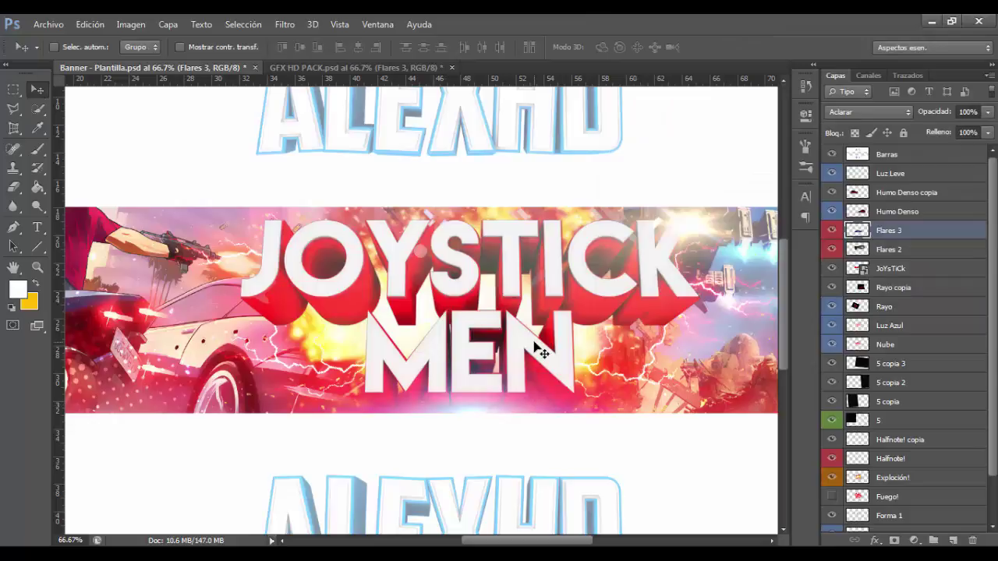
key(ctrl+minus)
key(ctrl+minus)
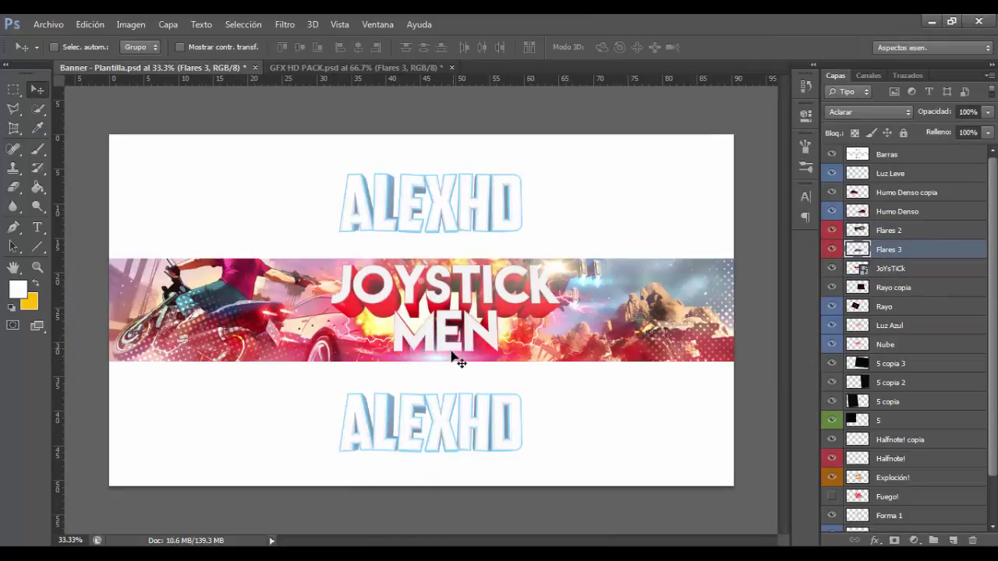
Copy layer 8 from the Particulas group of GFX HD PACK.psd into the banner, above Humo Denso copia
click(395, 67)
click(849, 309)
click(891, 254)
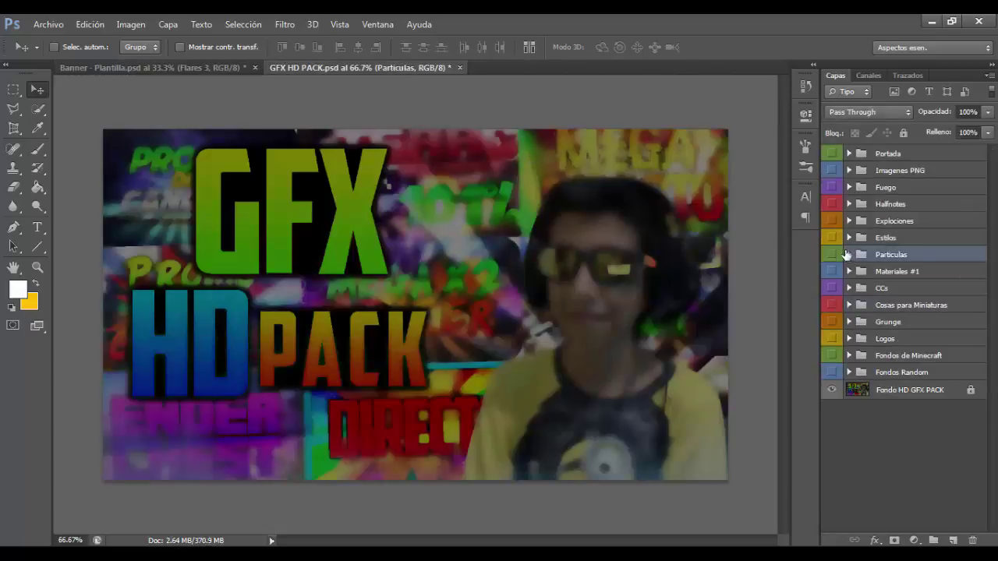
click(849, 254)
click(832, 271)
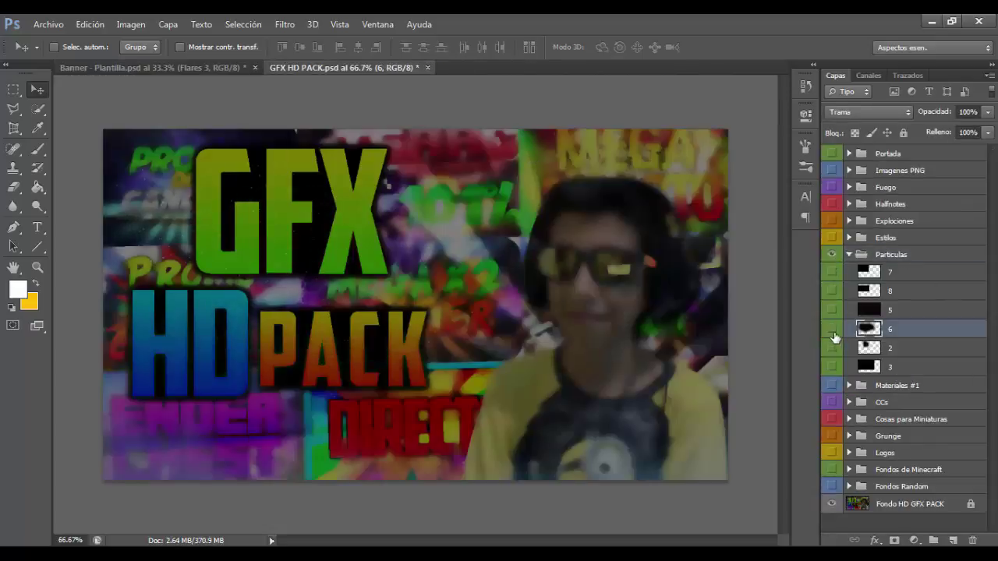
drag(621, 291, 446, 322)
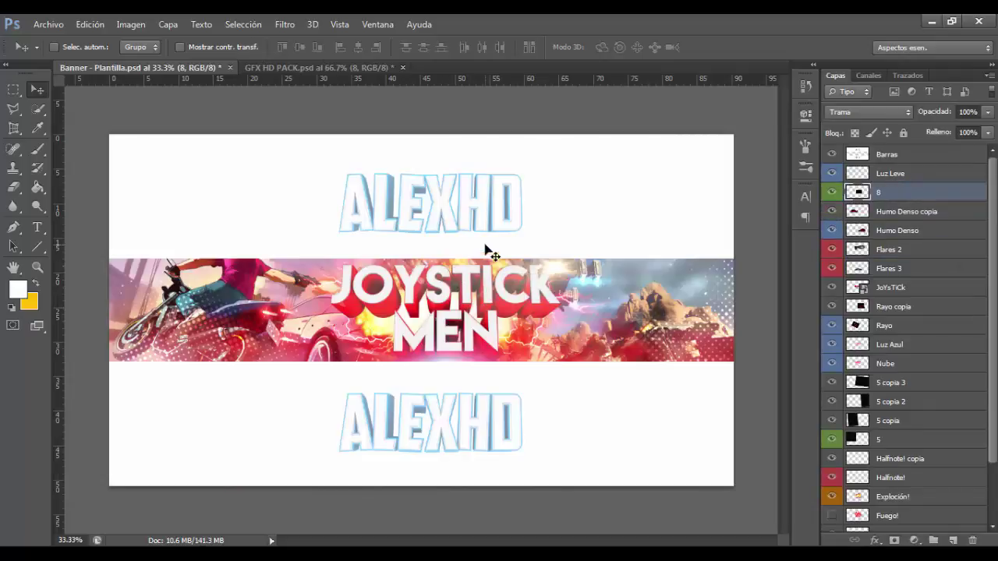
Try adding the first Grunge! layer from GFX HD PACK.psd to the banner
click(243, 68)
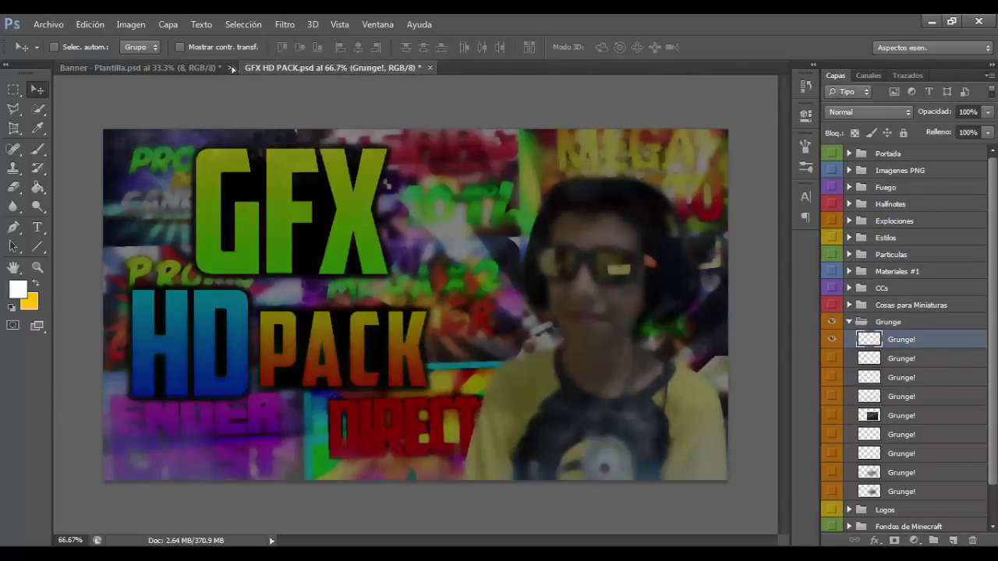
drag(232, 70, 282, 338)
key(ctrl+z)
Copy the TOP 1 group from the CCs group of GFX HD PACK.psd to above Luz Leve at 48% opacity
click(369, 68)
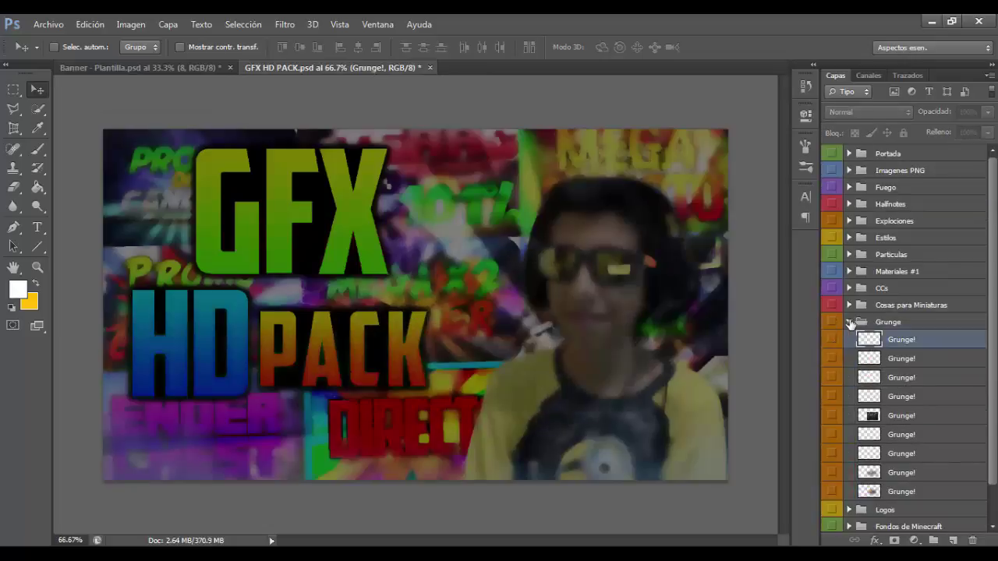
click(849, 319)
click(849, 288)
drag(901, 309, 891, 189)
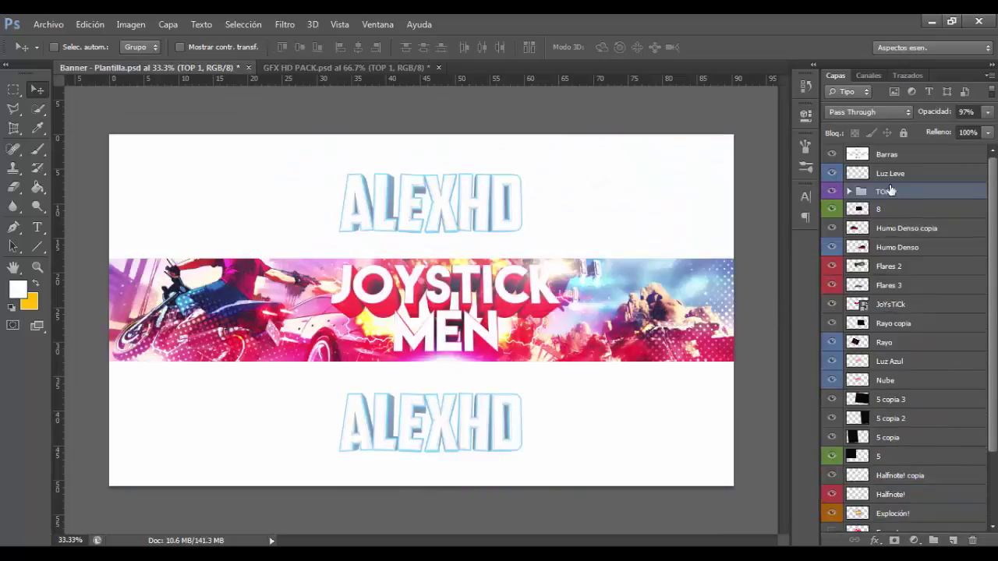
drag(904, 155, 928, 164)
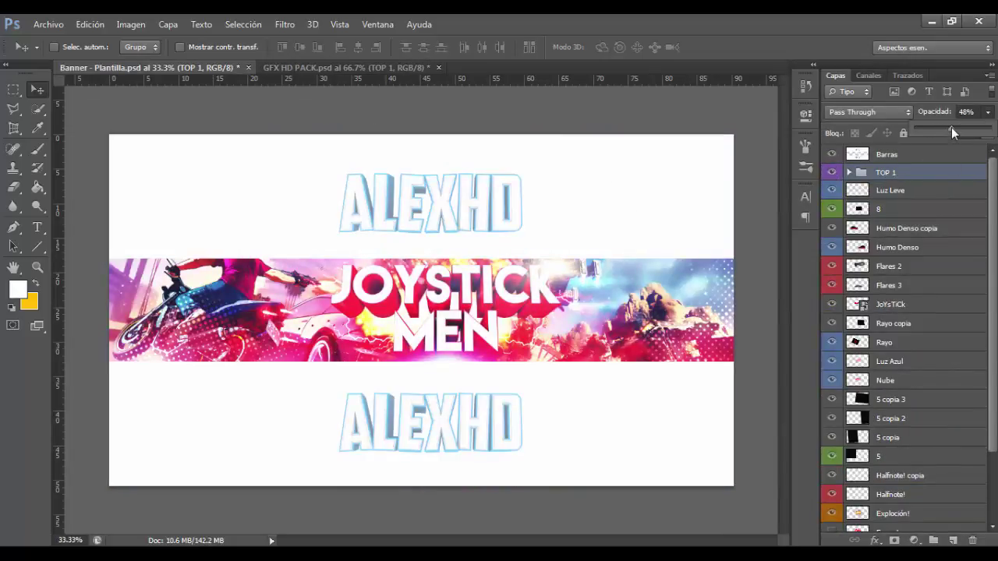
drag(951, 127, 952, 127)
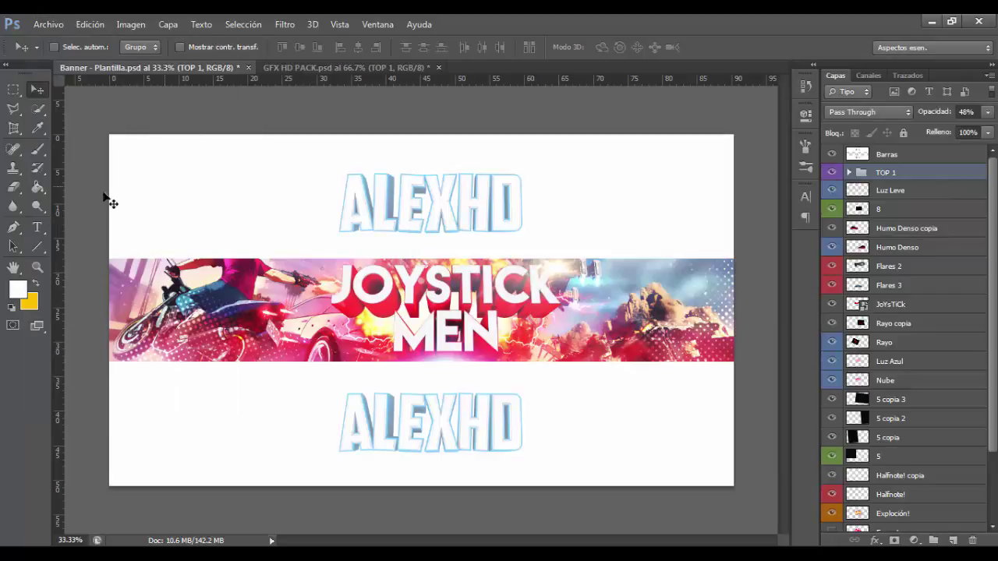
Start a red 72 pt "made by:" credit text in the white area above the strip and order its layer above Barras
click(196, 164)
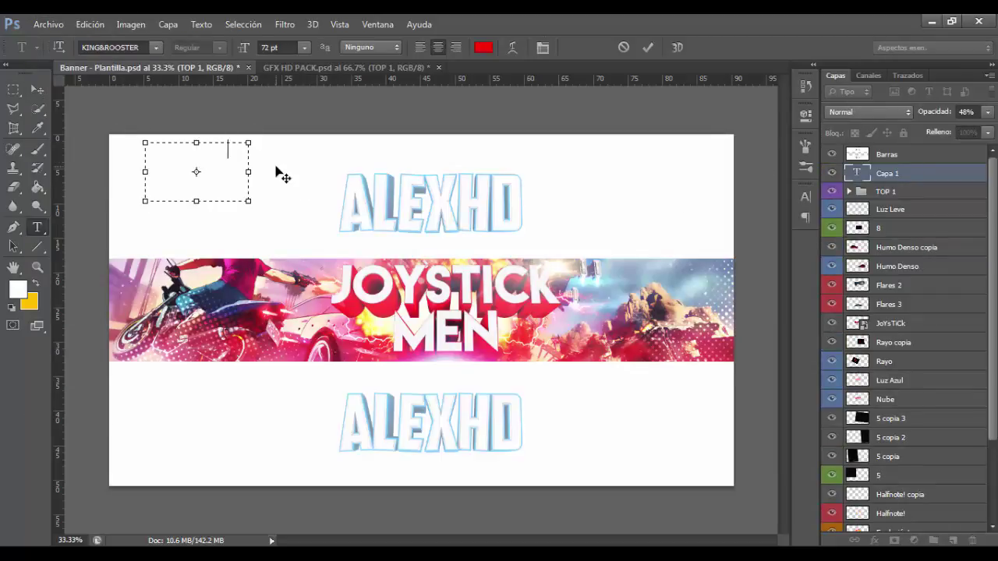
click(39, 92)
drag(885, 173, 876, 165)
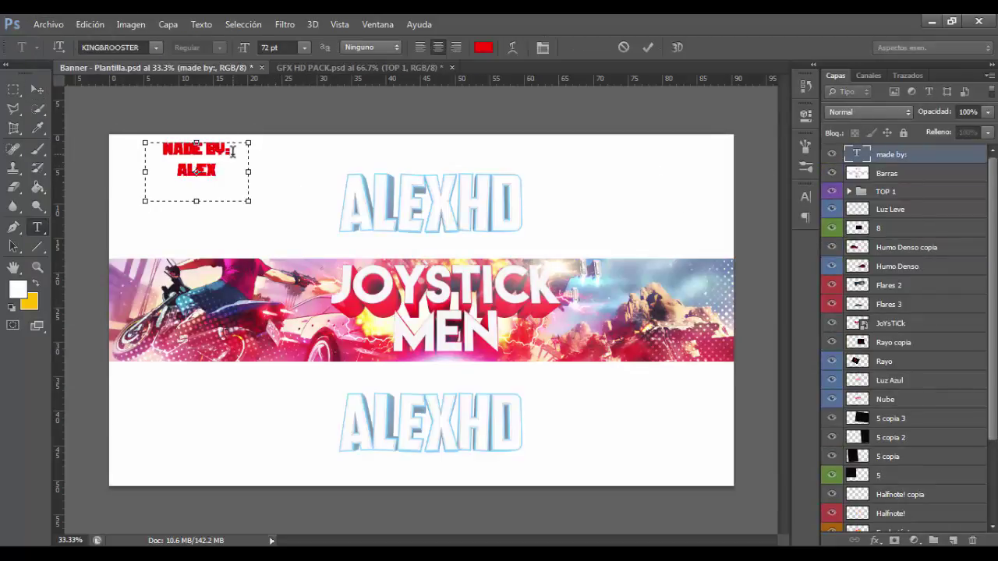
Complete the credit with the designer's channel name and change its font to a tall, condensed sans-serif
click(156, 48)
scroll(286, 439, down, 1)
click(195, 439)
click(156, 48)
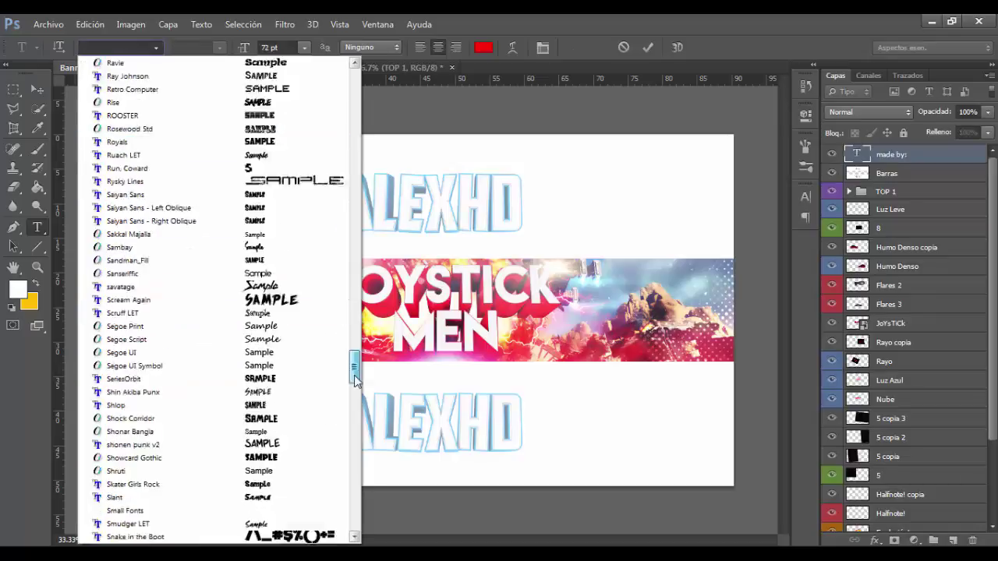
drag(353, 367, 353, 448)
click(285, 382)
click(156, 48)
scroll(215, 234, up, 10)
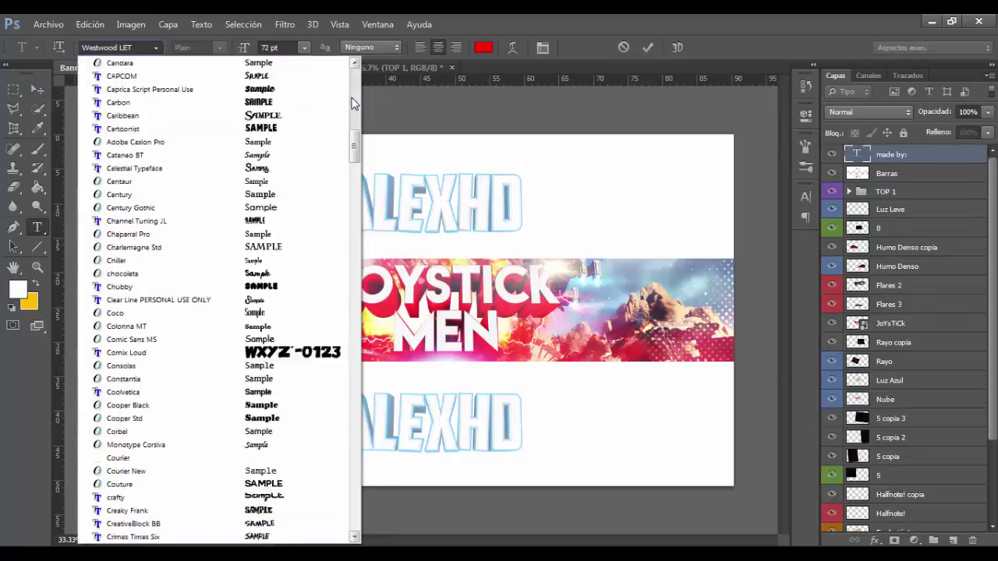
click(215, 123)
click(38, 89)
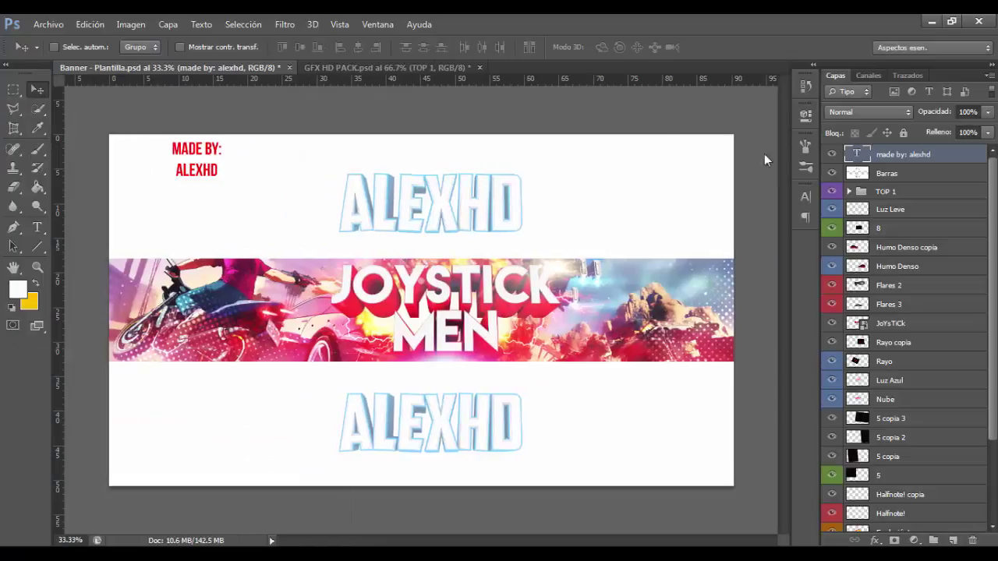
Apply a cyan layer style with inner glow, gradient overlay and outer glow to the credit text
double_click(976, 151)
click(506, 93)
click(816, 270)
drag(820, 66, 368, 246)
click(415, 463)
click(508, 285)
Move the credit text onto the right side of the banner strip
key(ctrl+t)
drag(598, 199, 706, 343)
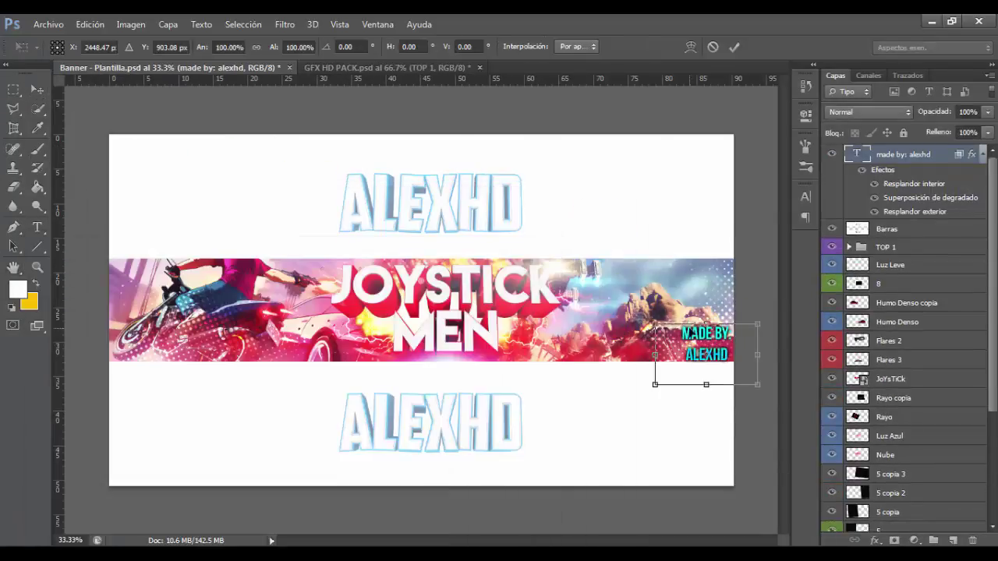
key(Return)
Rasterize the credit text and split its second line onto a separate layer, placed closely beneath "MADE BY:"
key(m)
key(ctrl+plus)
scroll(624, 520, right, 10)
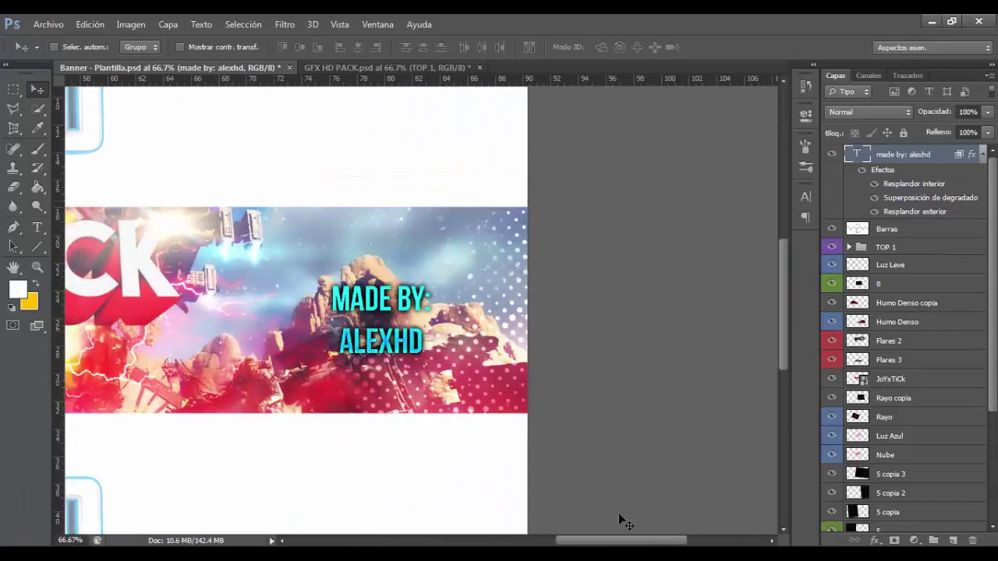
key(Return)
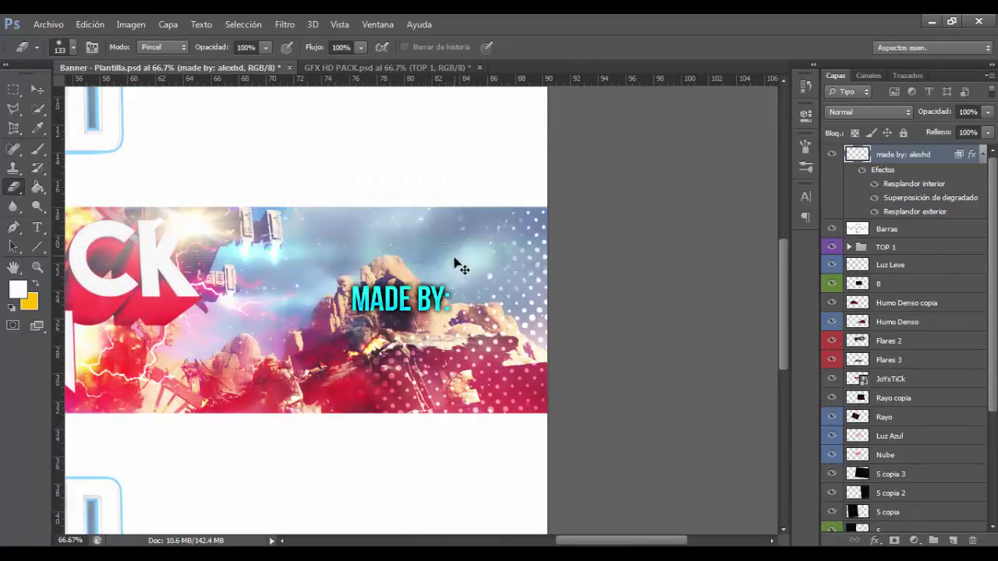
click(38, 90)
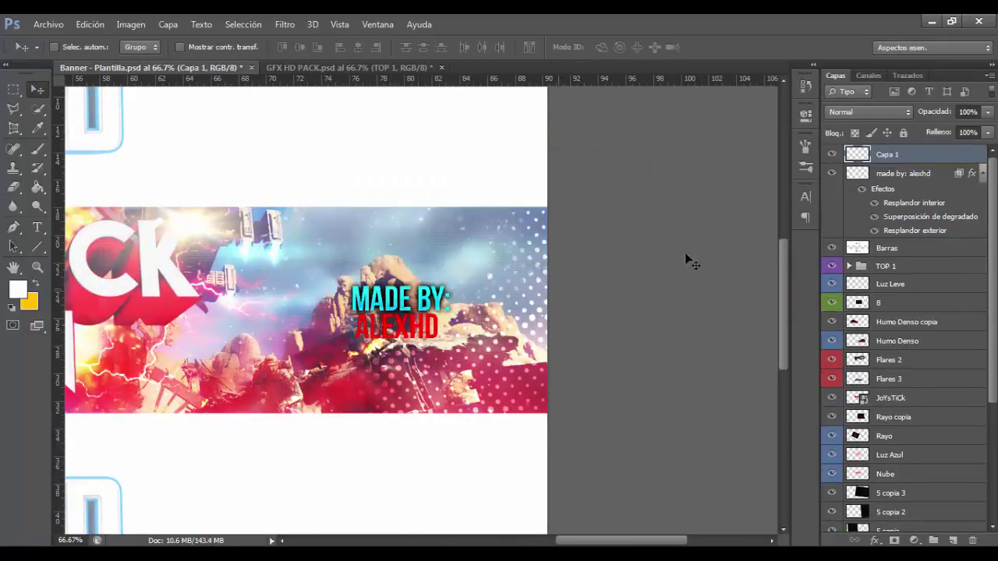
Give the second credit line on Capa 1 the cyan style with inner glow, gradient overlay and outer glow
double_click(939, 154)
click(44, 271)
click(434, 401)
drag(343, 242, 774, 140)
click(692, 476)
click(735, 315)
click(517, 364)
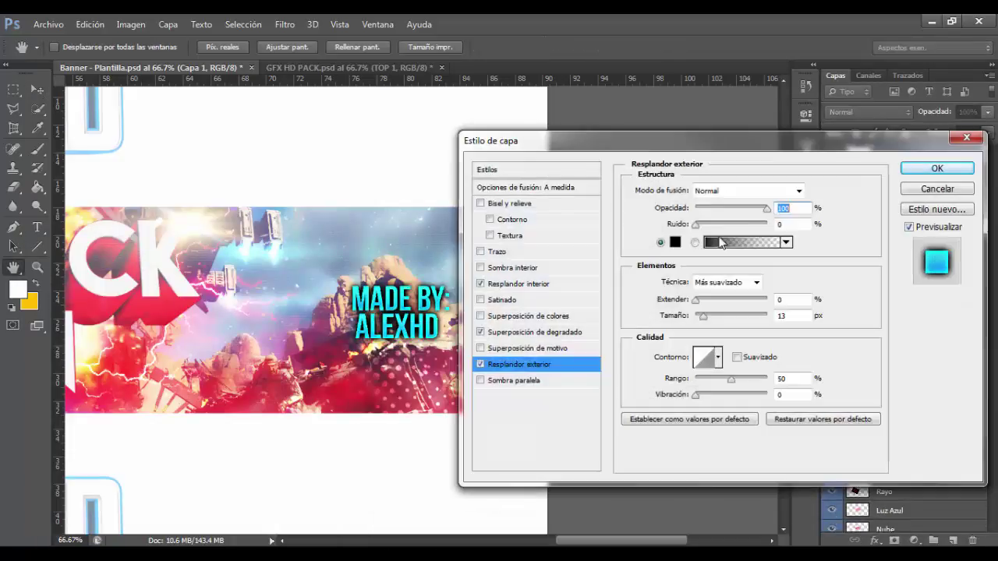
click(536, 169)
click(797, 346)
click(844, 345)
click(937, 168)
Apply a yellow gradient style to the "MADE BY:" line's layer
double_click(940, 226)
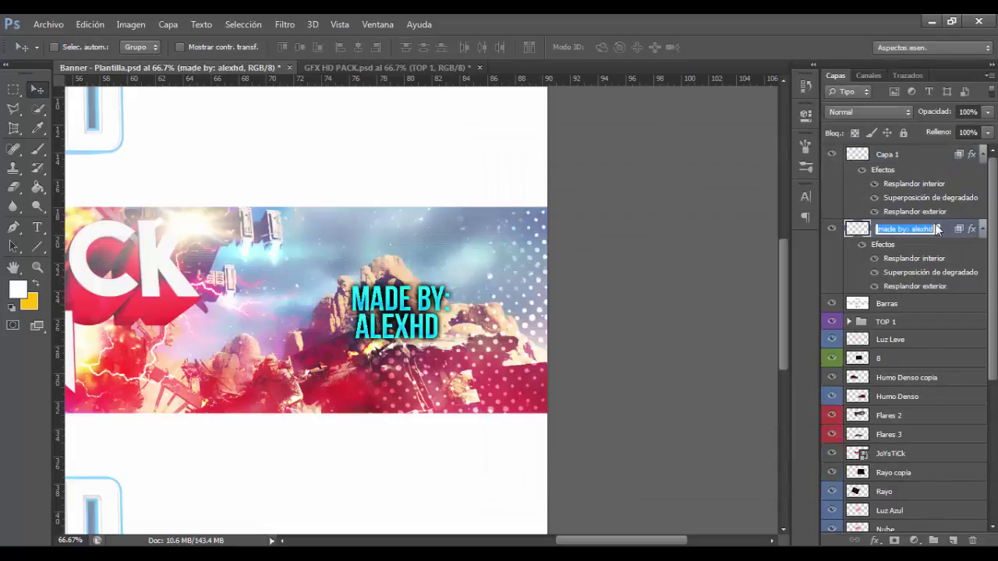
click(537, 171)
click(796, 345)
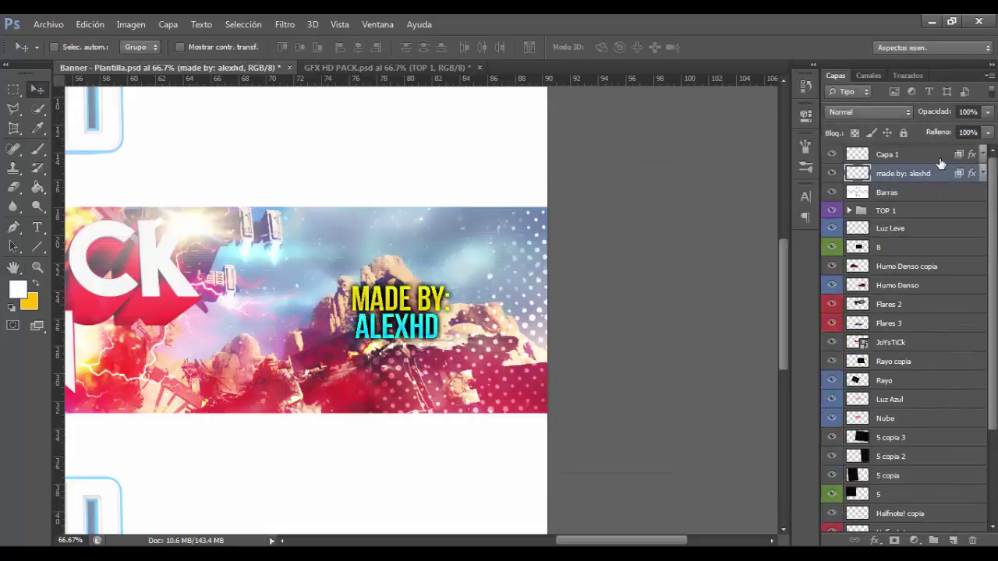
Merge the two credit line layers into one and move the credit down to the strip's lower-right area
ctrl+click(936, 154)
right_click(939, 156)
click(609, 384)
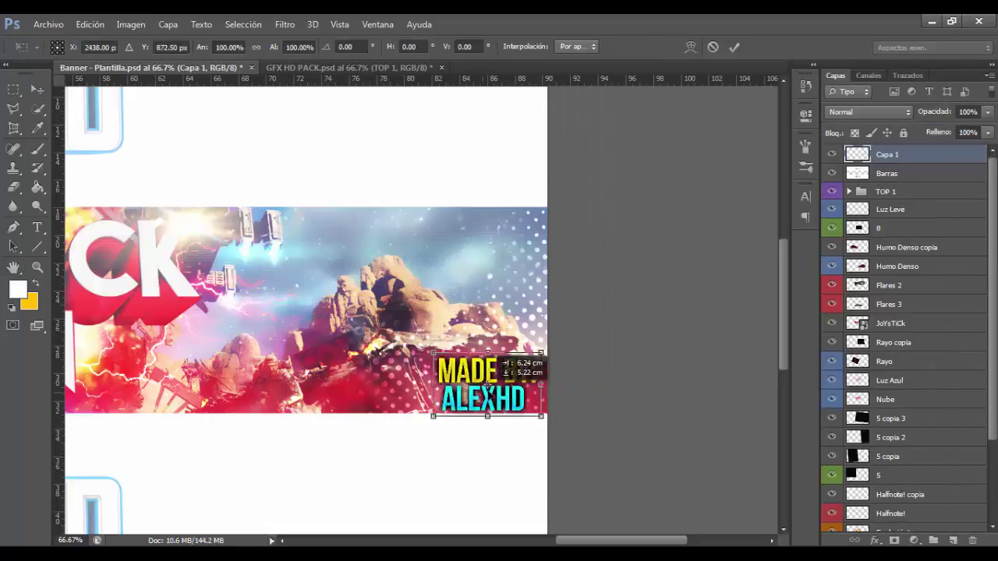
Order the merged credit layer Capa 1 between Luz Leve and 8 and set its opacity to 80%
key(ctrl+minus)
key(ctrl+minus)
key(ctrl+minus)
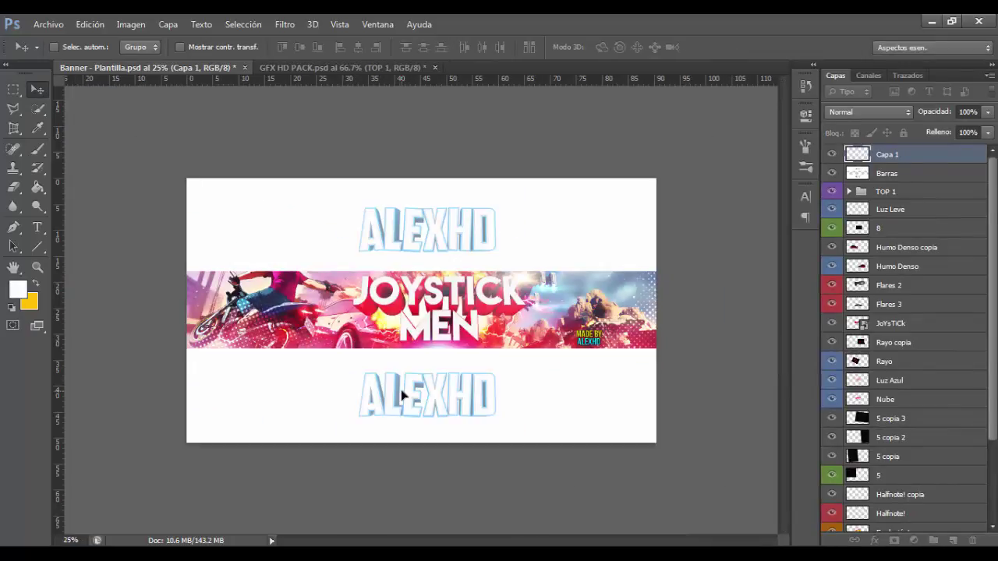
drag(905, 155, 915, 225)
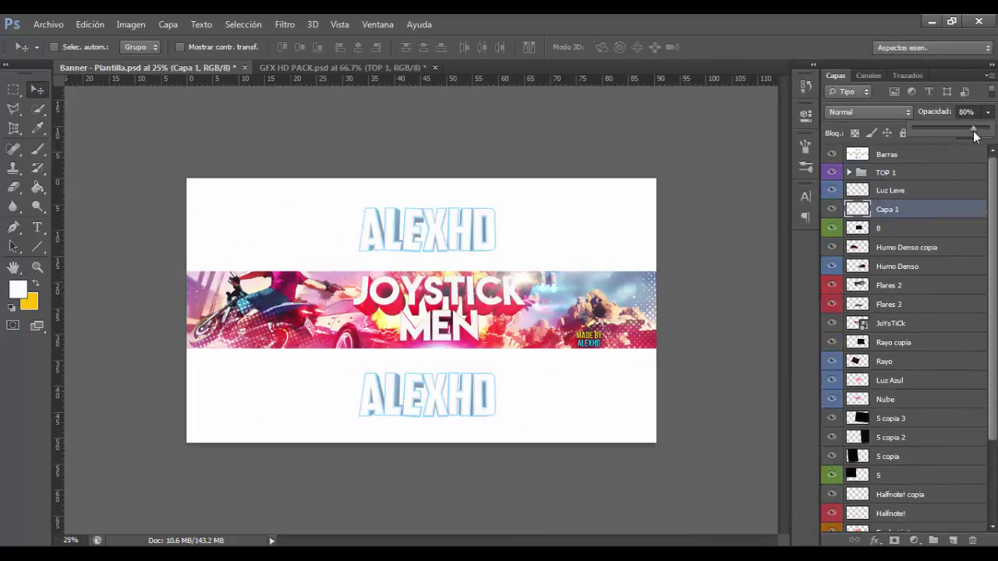
Save the banner to the desktop (Escritorio) as a PNG named Banner Men Joystick
click(48, 24)
click(62, 198)
text(Banner )
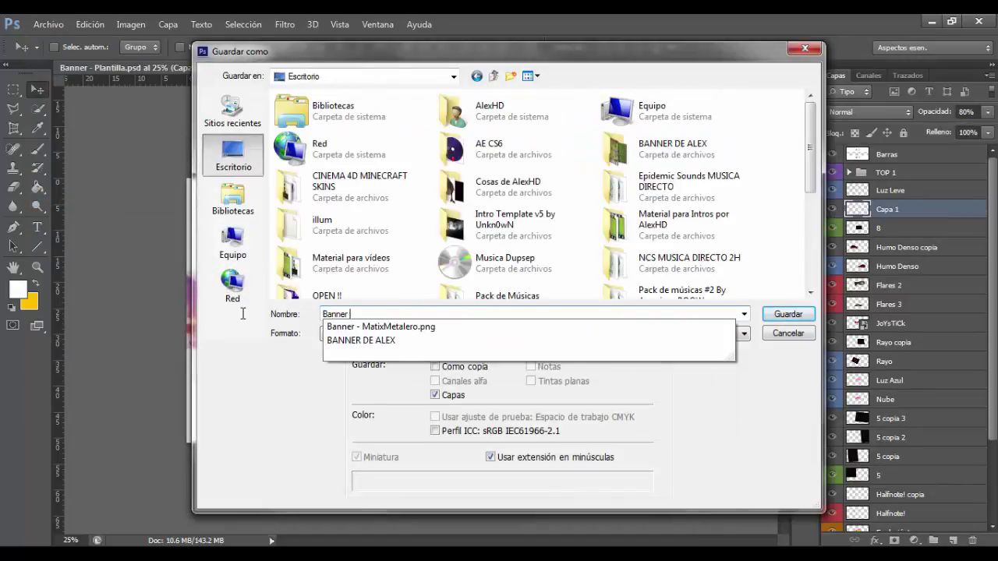
text(Men Joystick)
key(Tab)
key(alt+Down)
key(p)
key(n)
key(g)
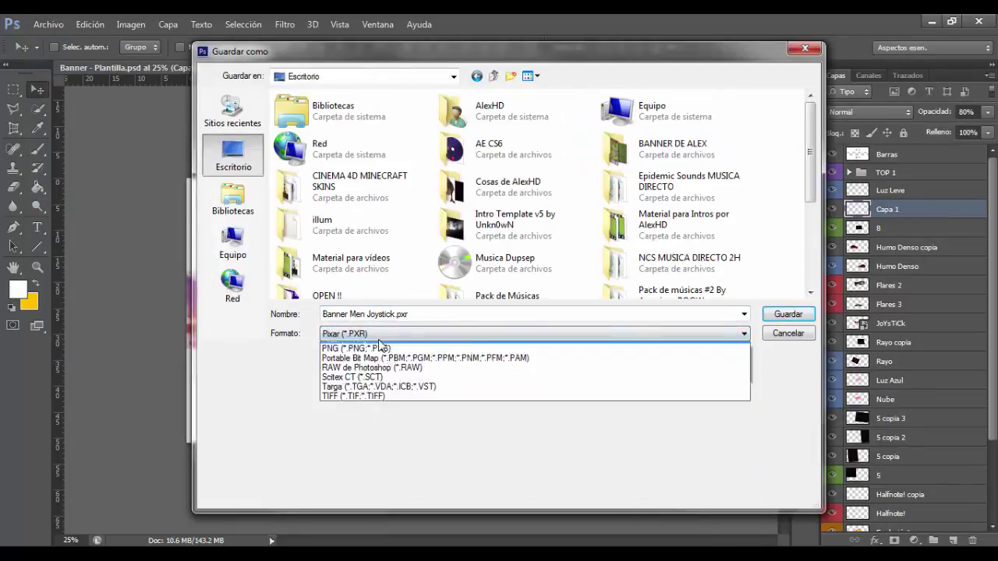
key(Return)
key(Return)
key(Return)
key(ctrl+plus)
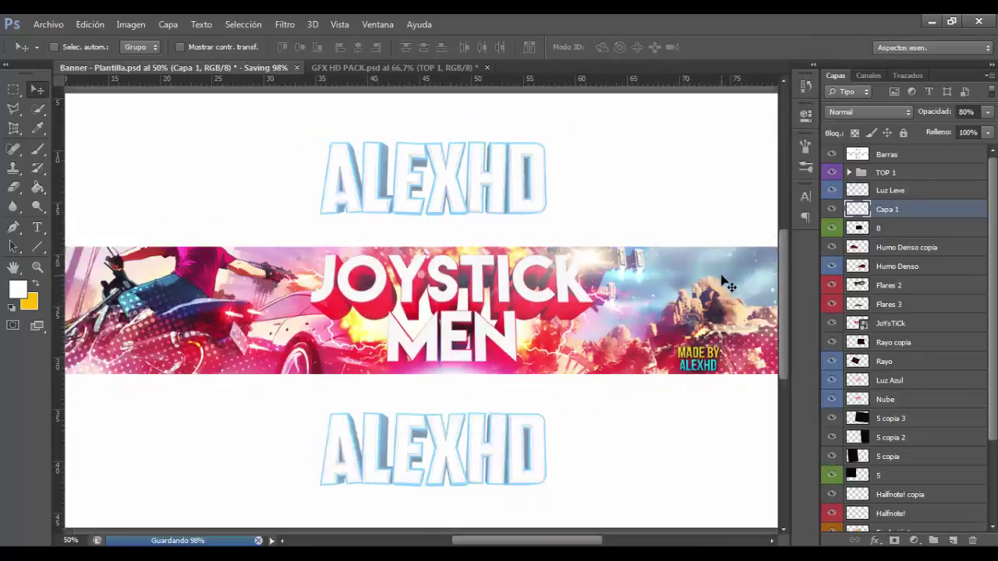